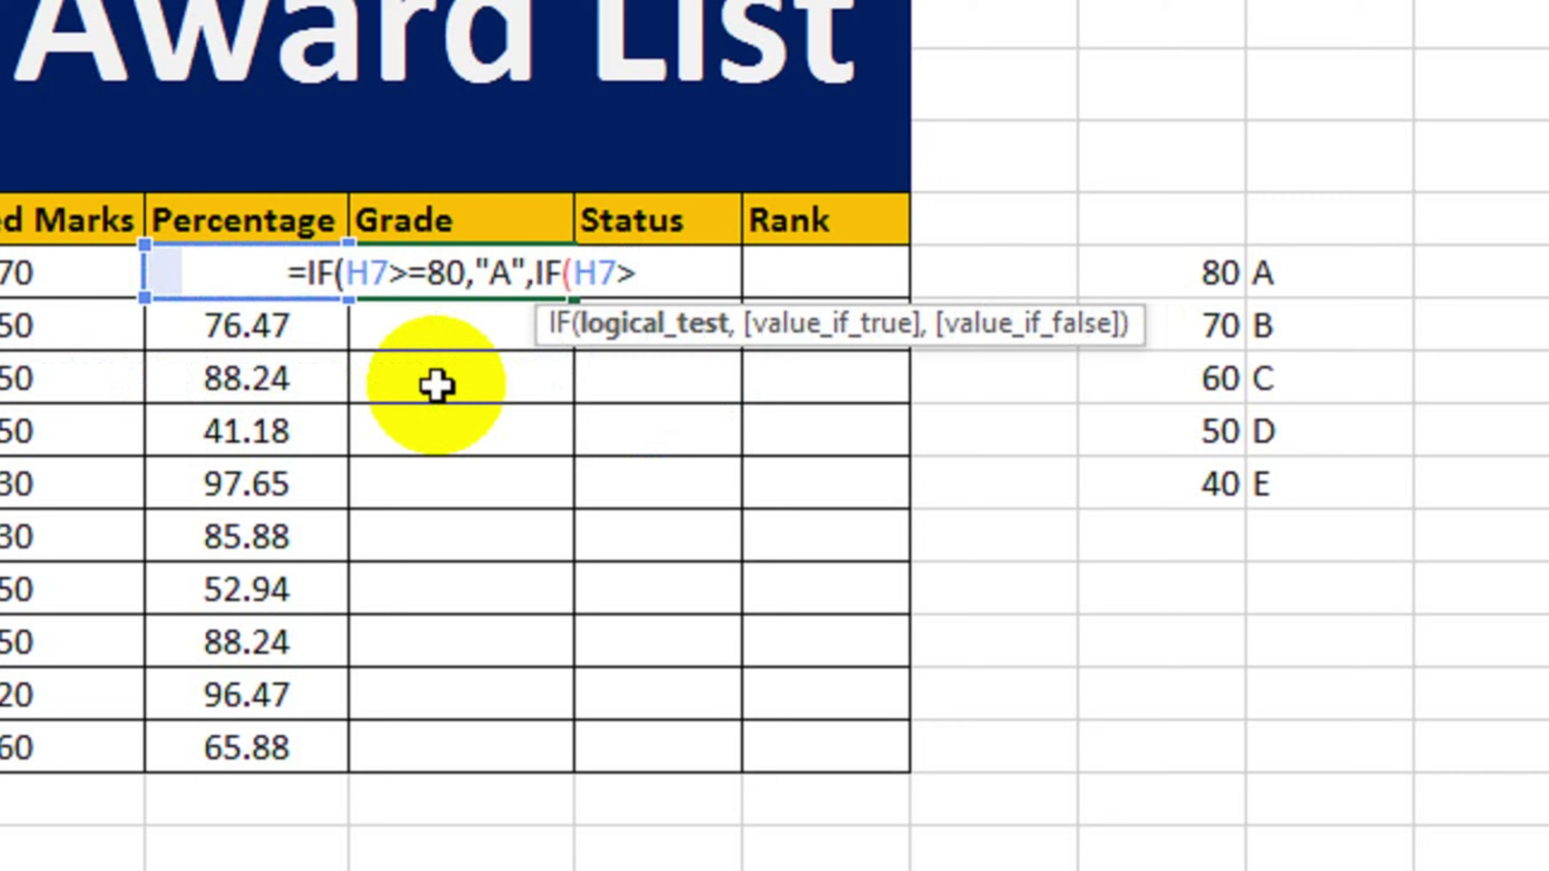
- Complete the second IF condition in the first Grade cell so that H7>=70 returns "B"
type("=")
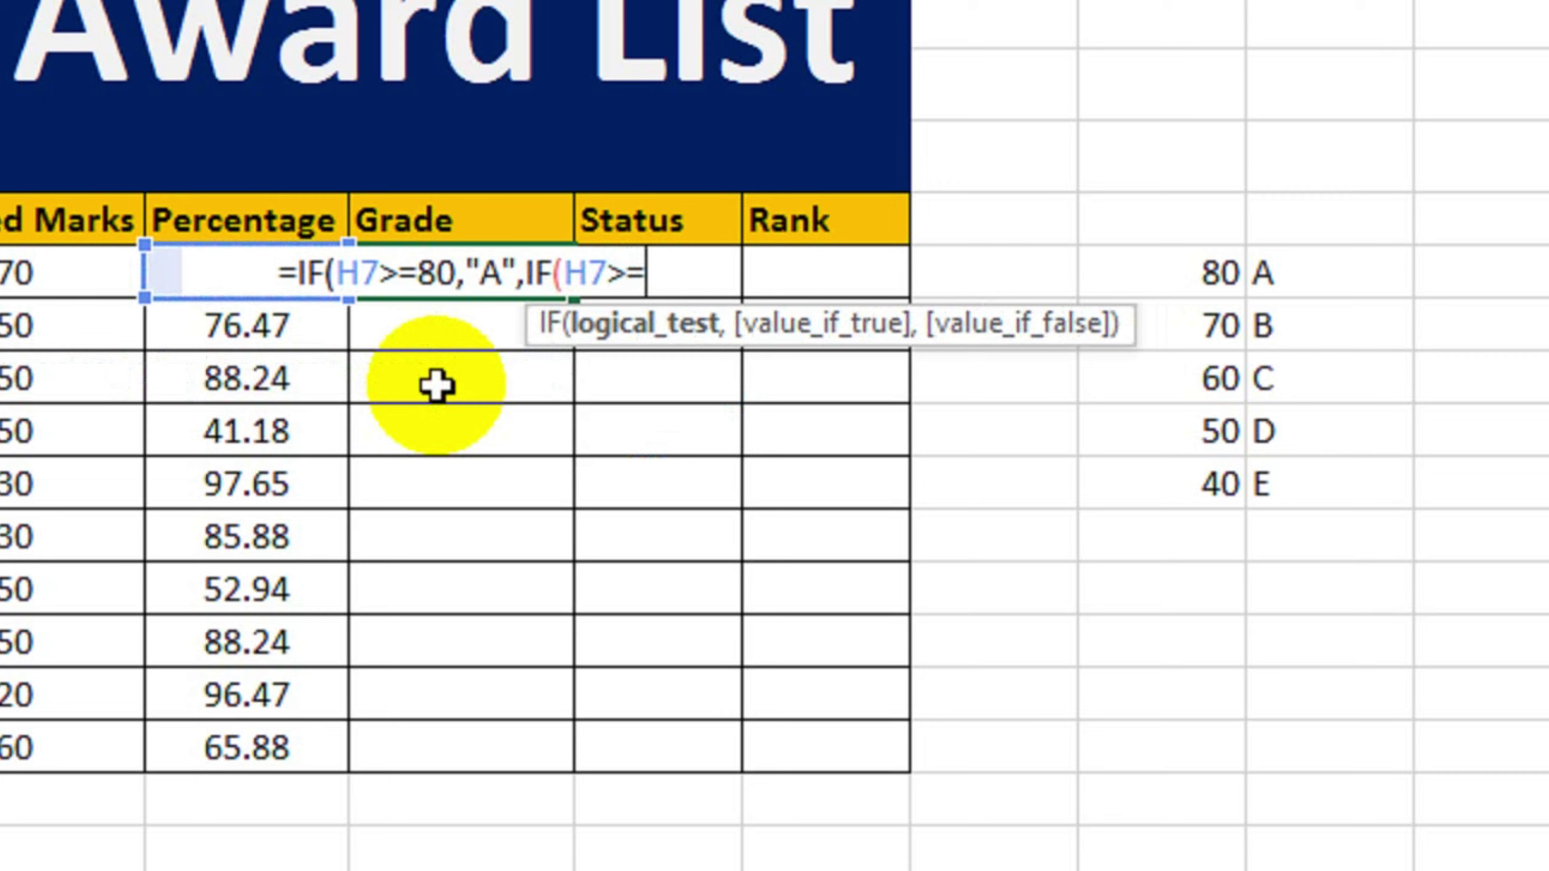
type("70,\"")
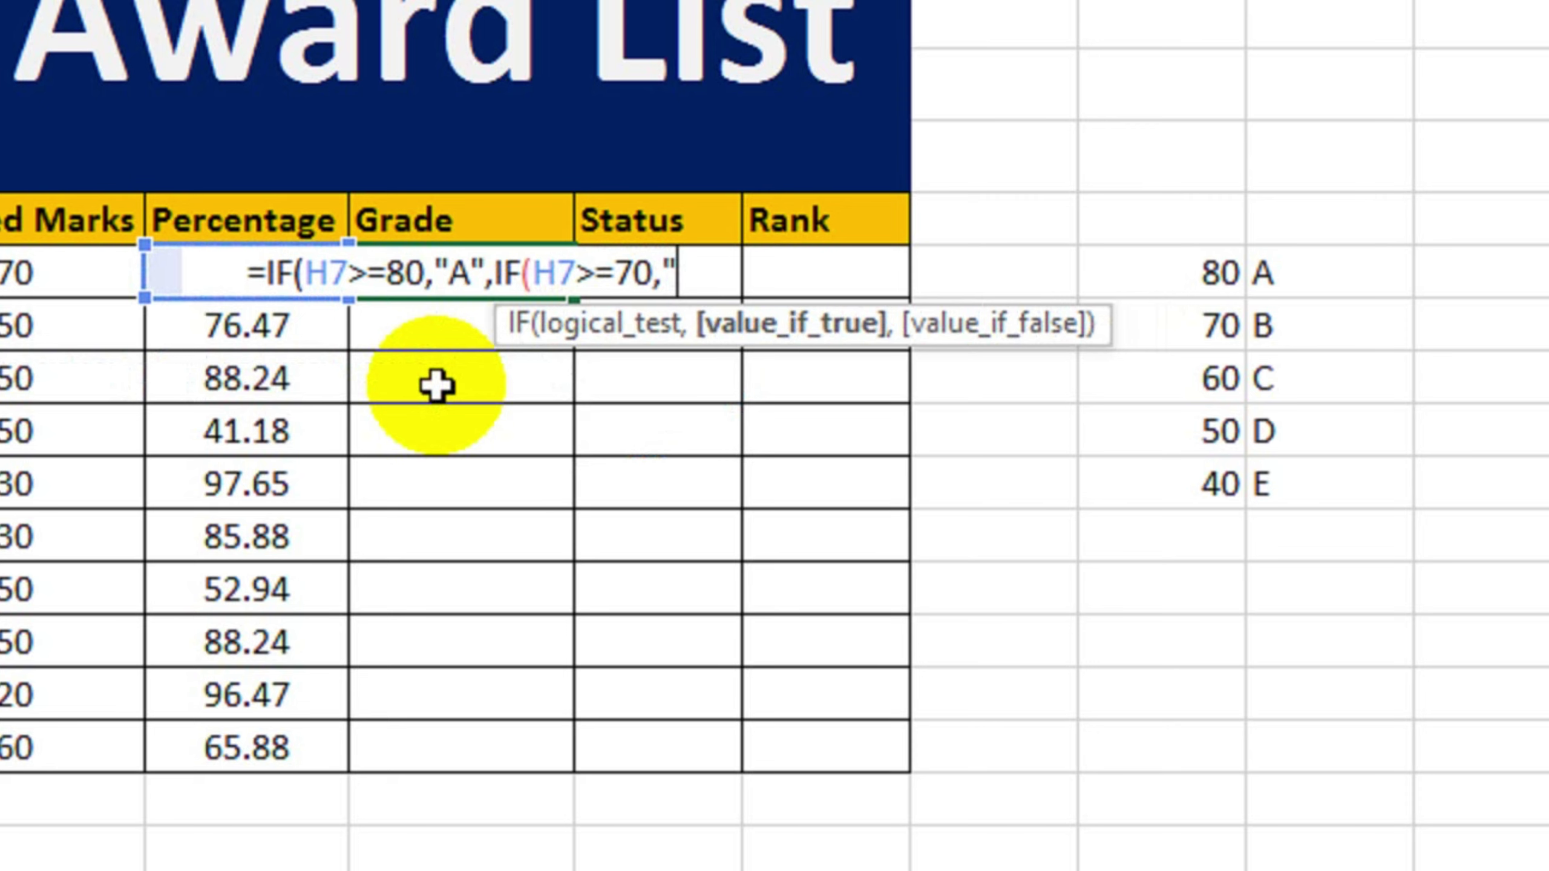
type("B")
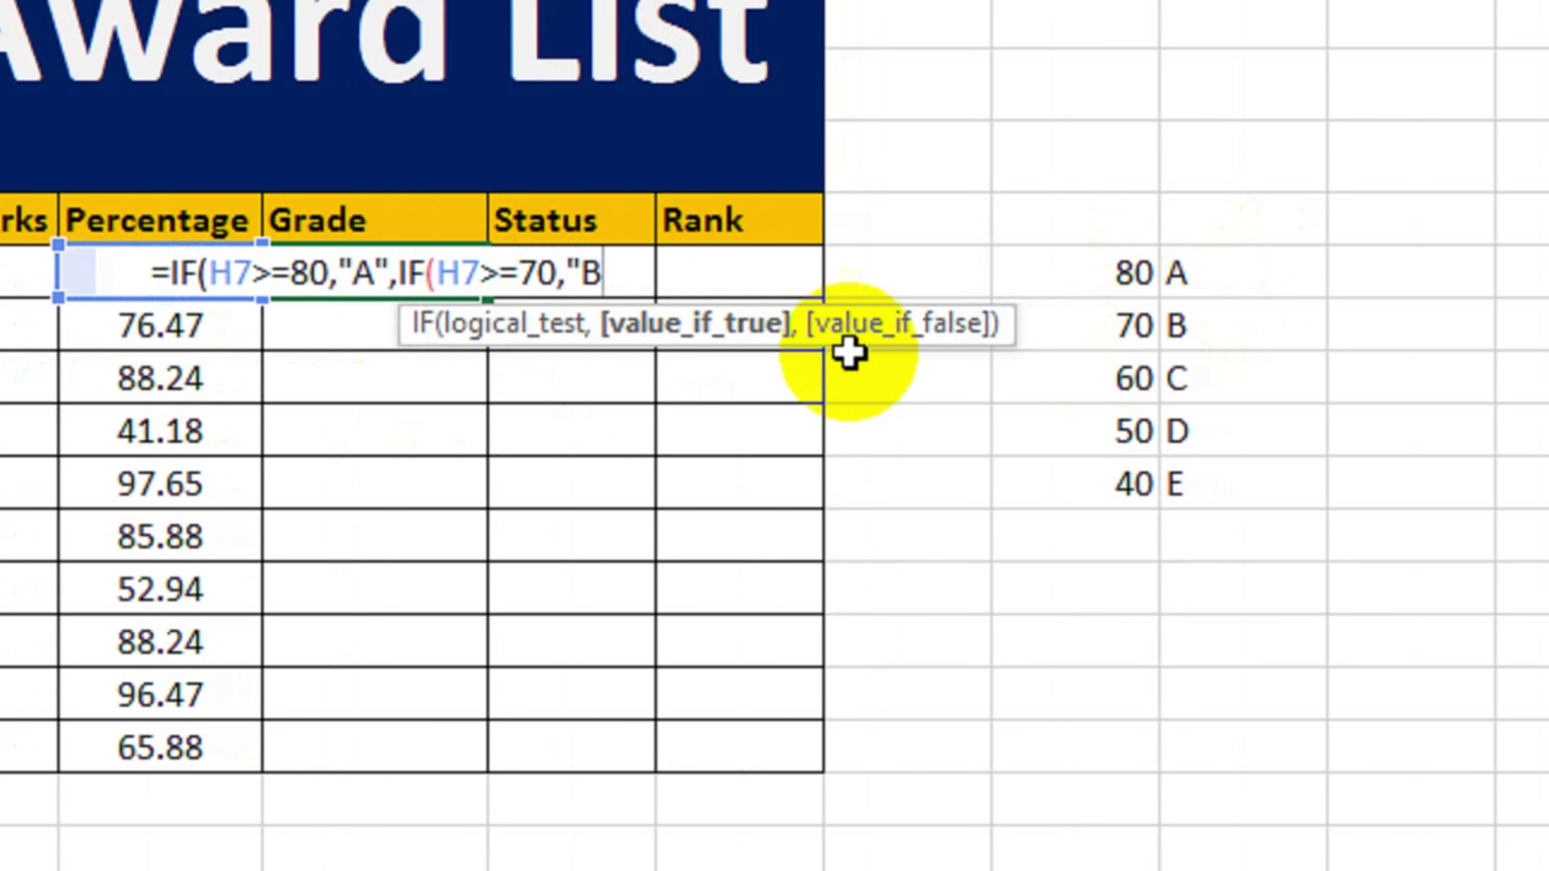
type("\"")
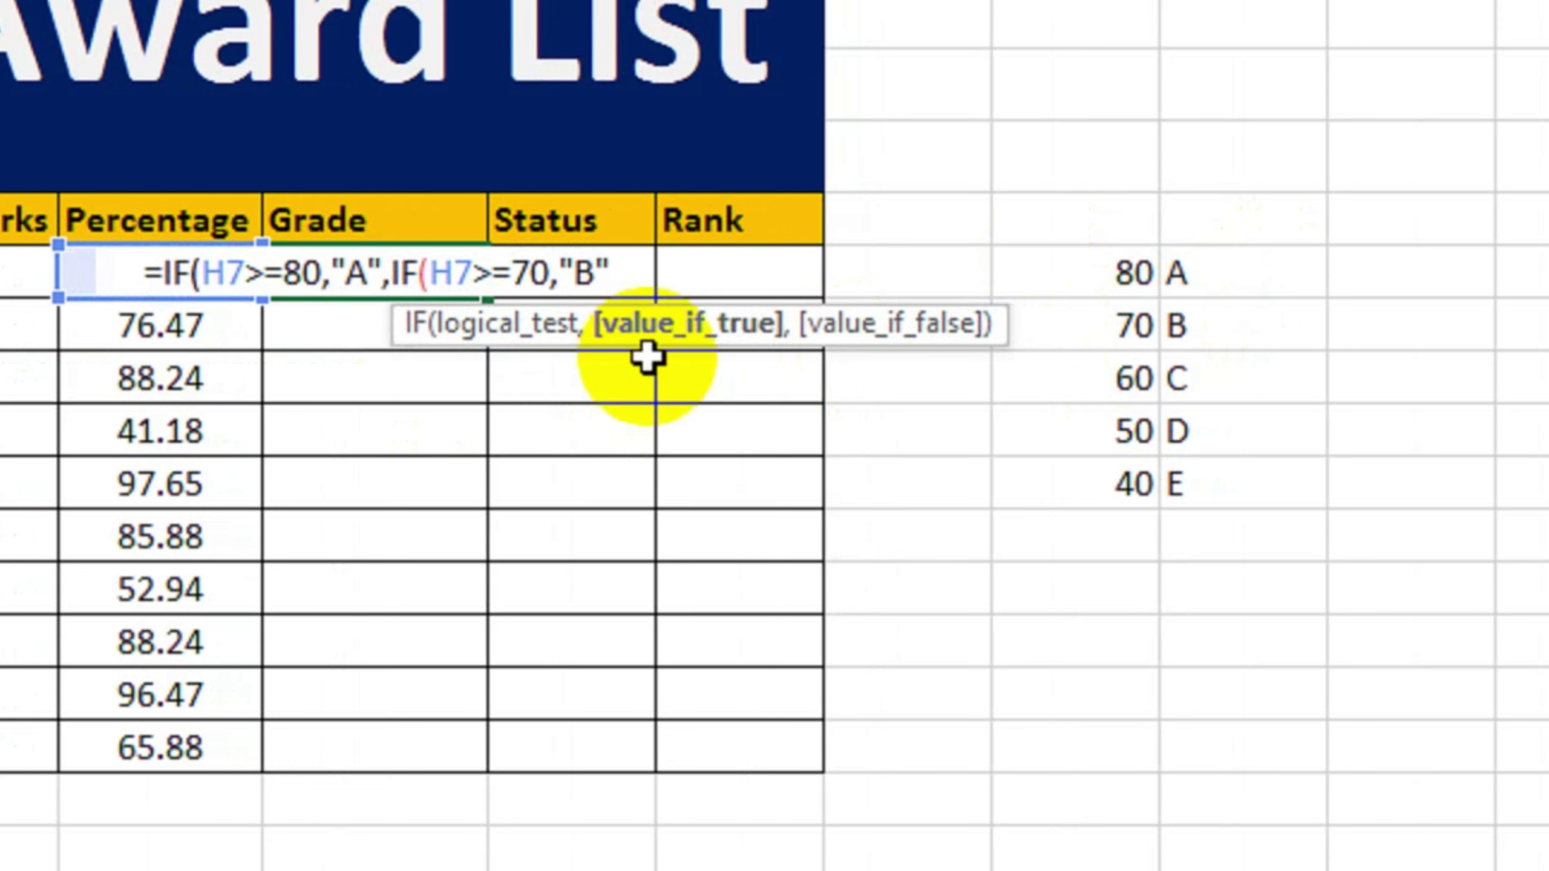
- Nest a third IF in the Grade formula that returns "C" when H7>=60
type(",IF(")
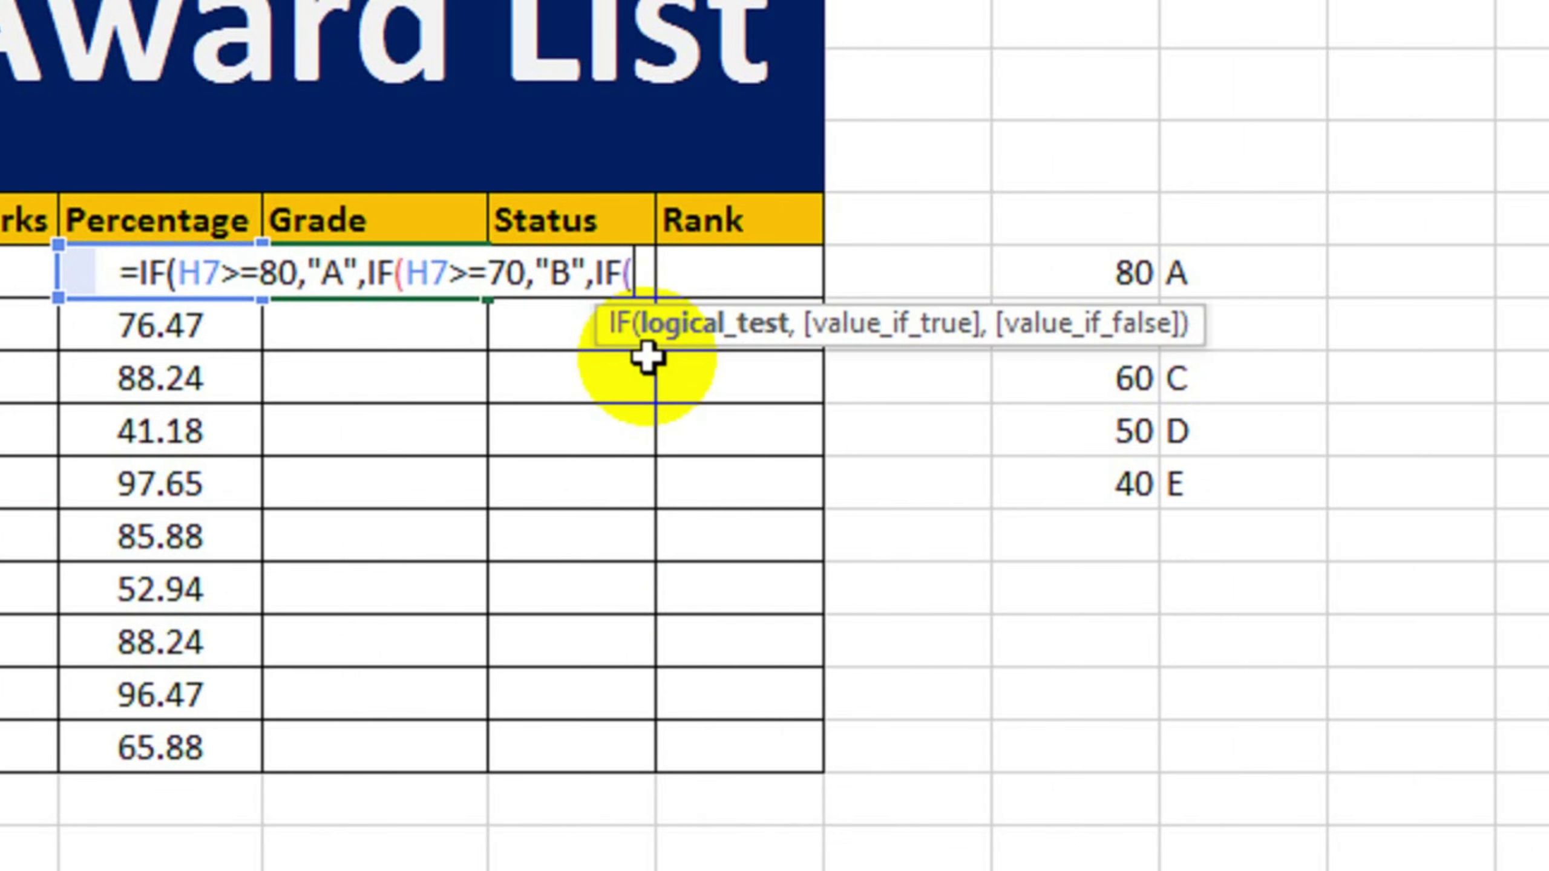
key("Left")
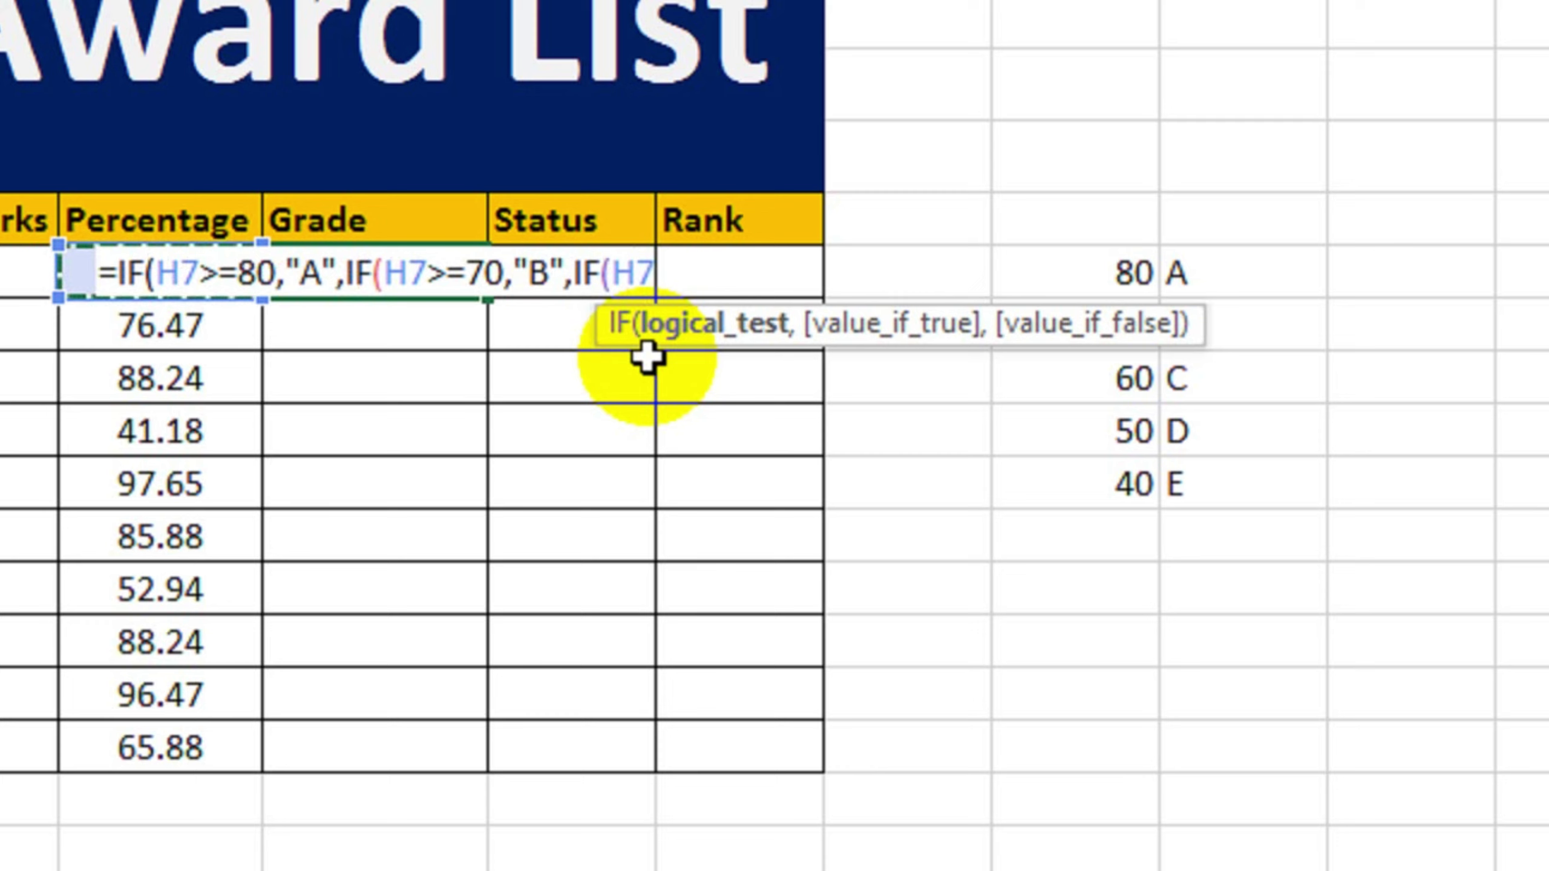
type(">")
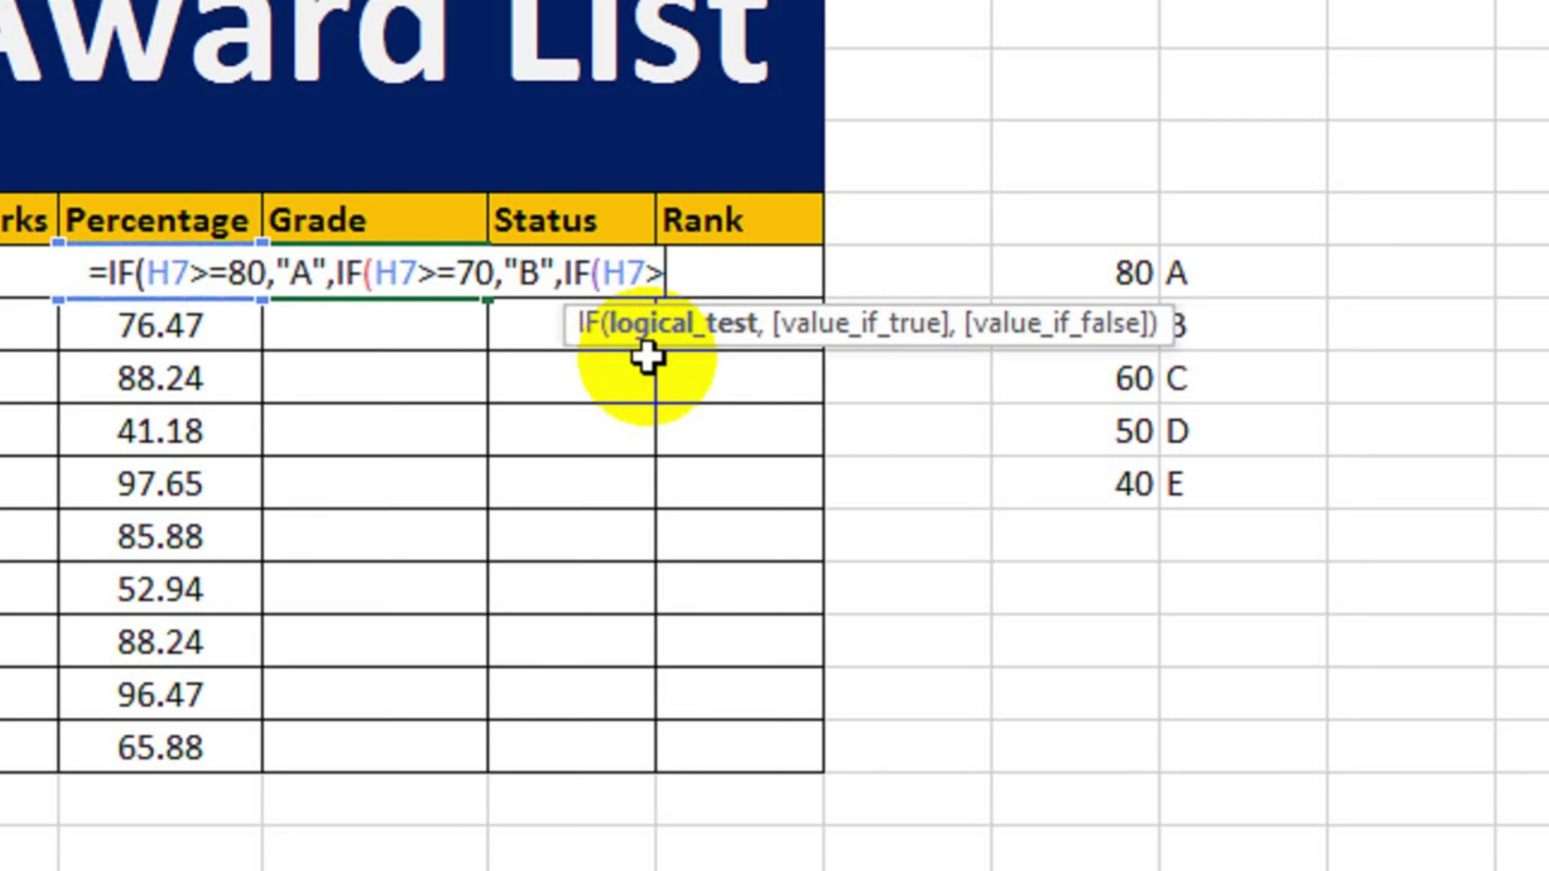
type("=")
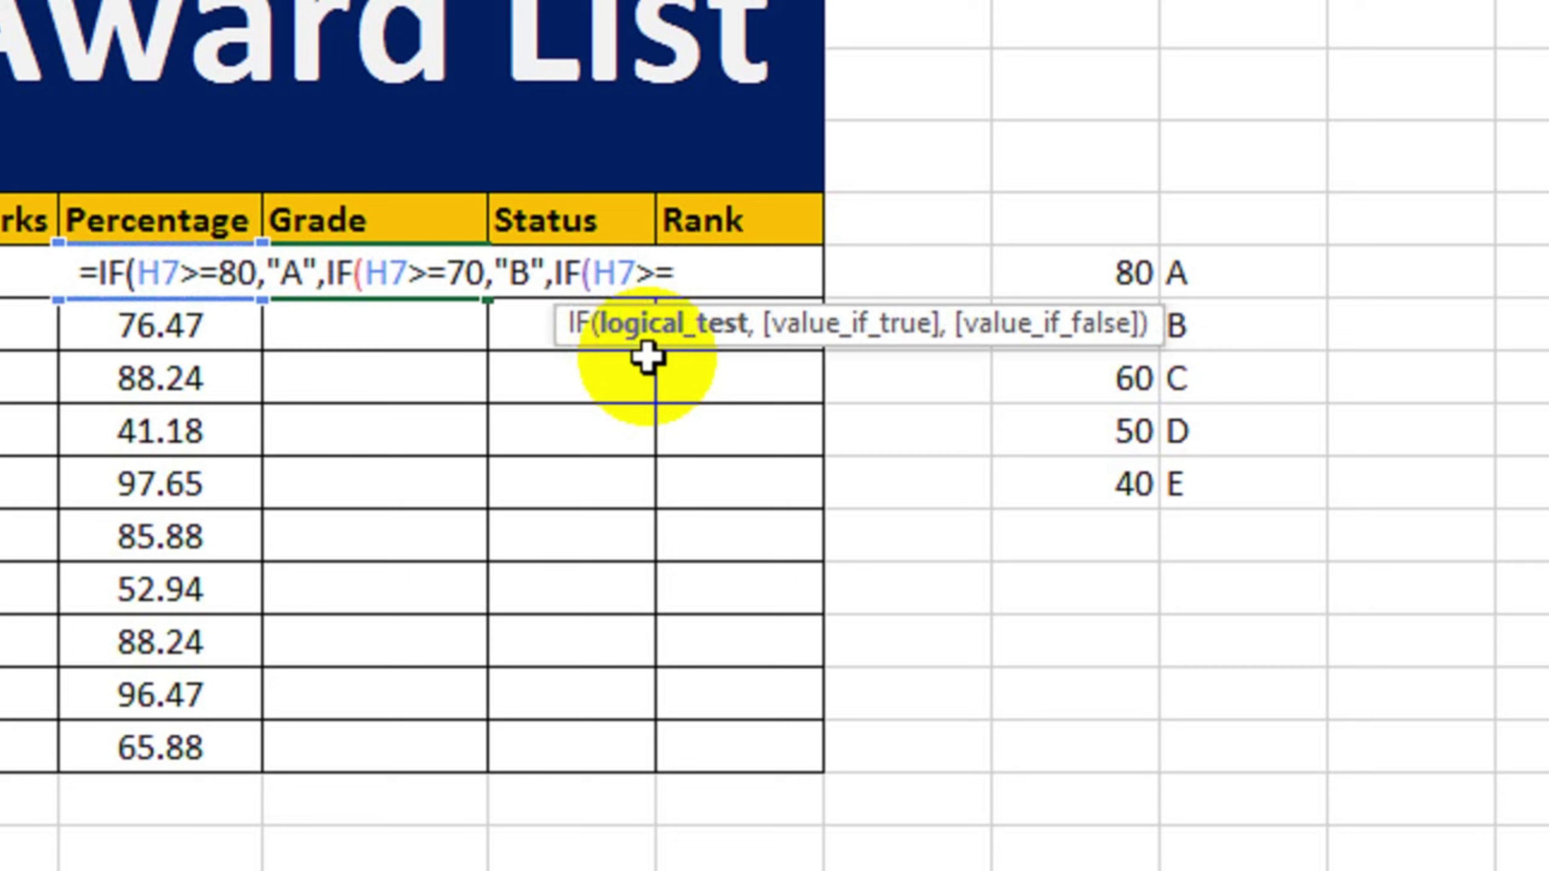
type("60")
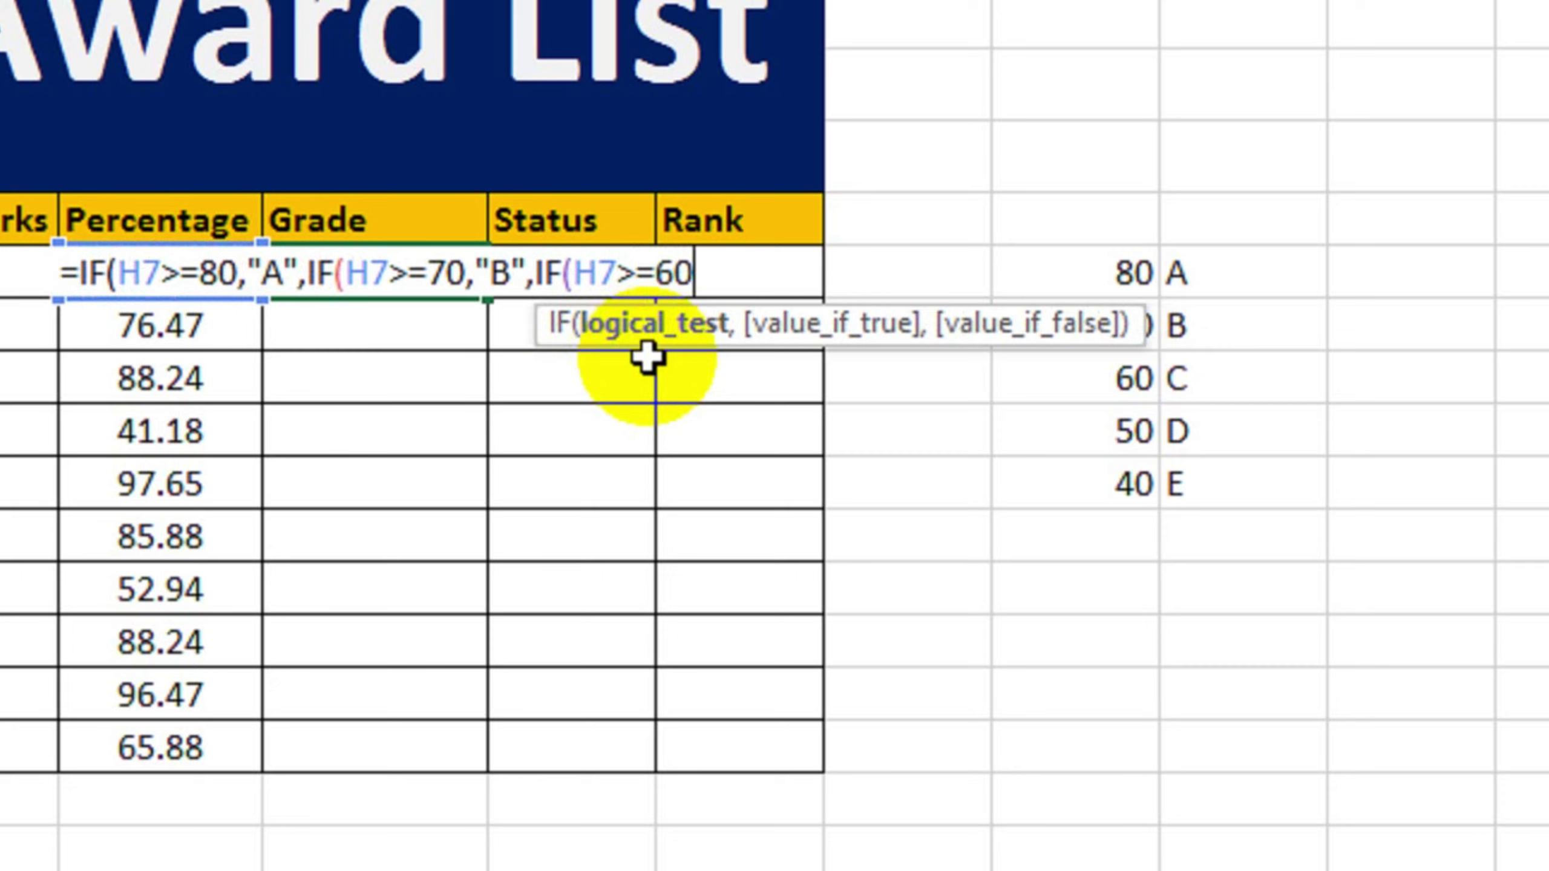
type(",\"")
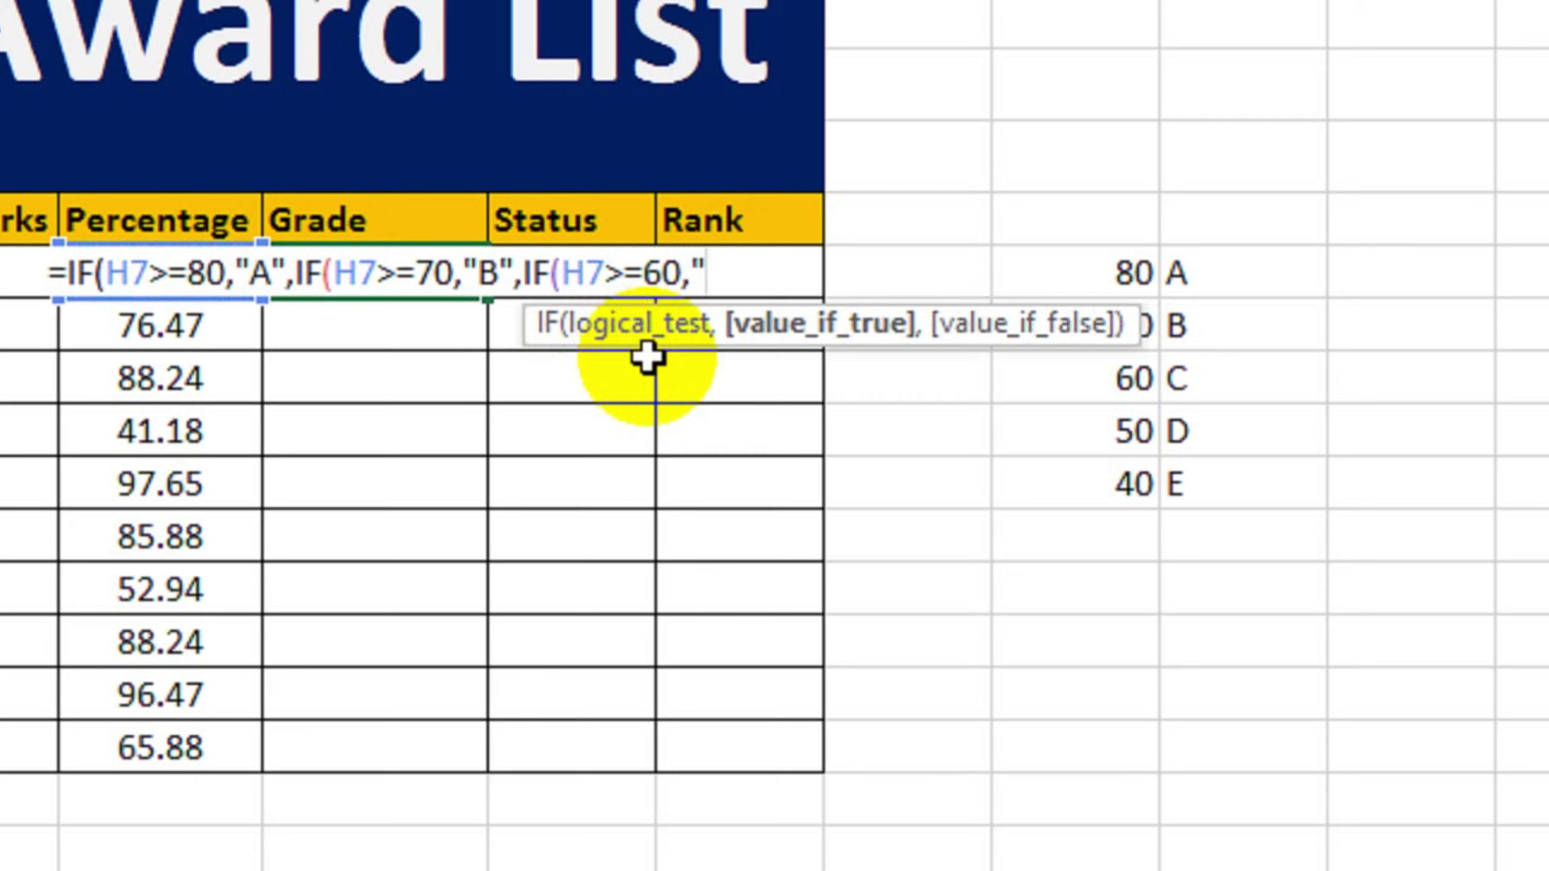
type("C\"")
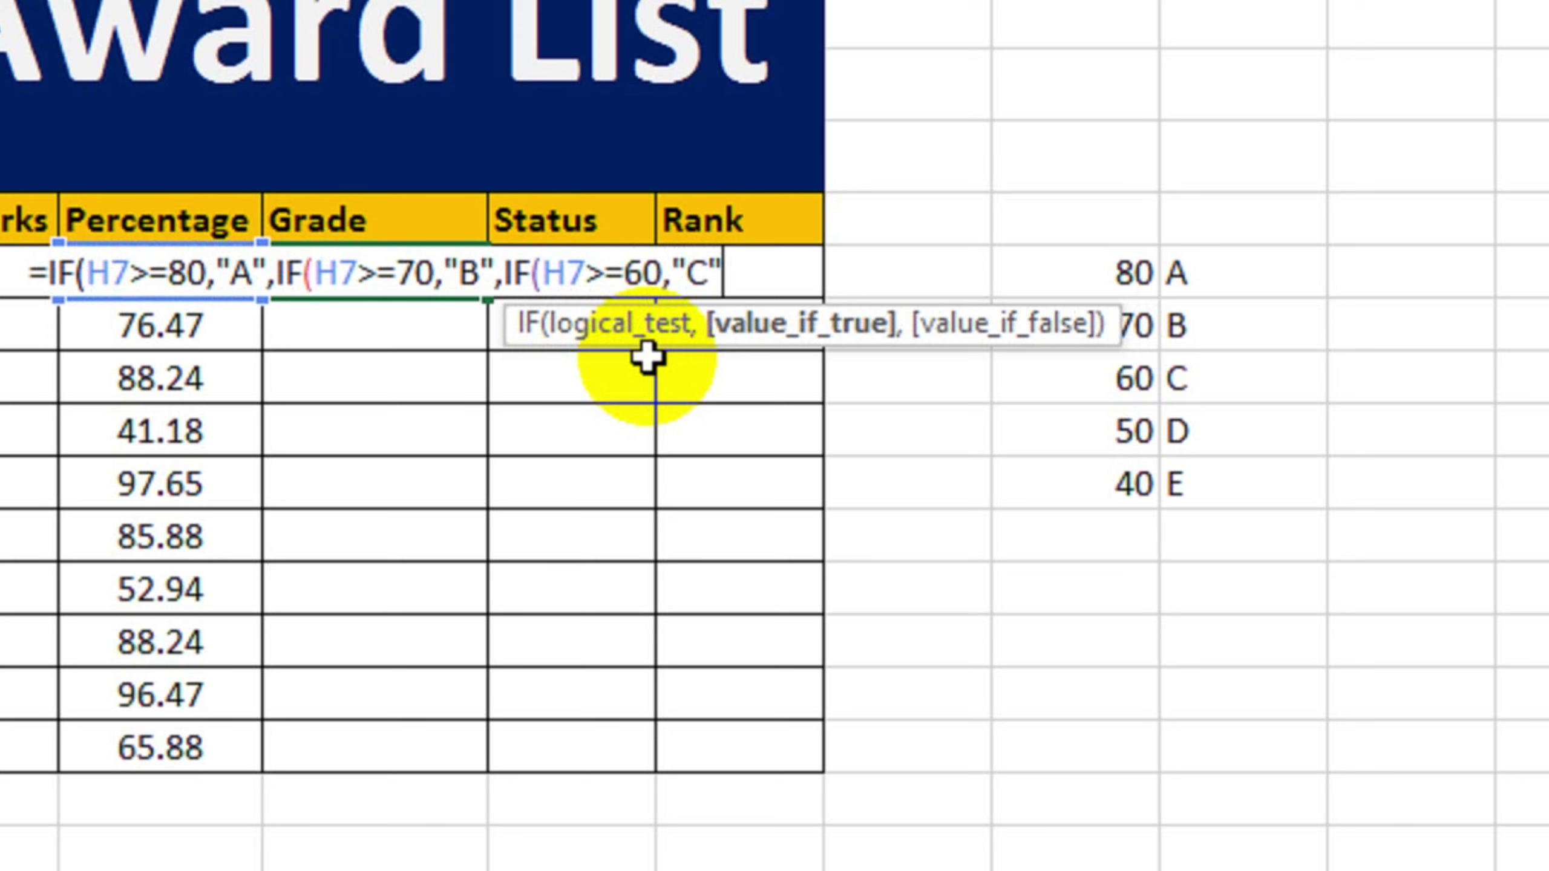
- Nest a fourth IF in the Grade formula that returns "D" when H7>=50
type(",if")
key("Tab")
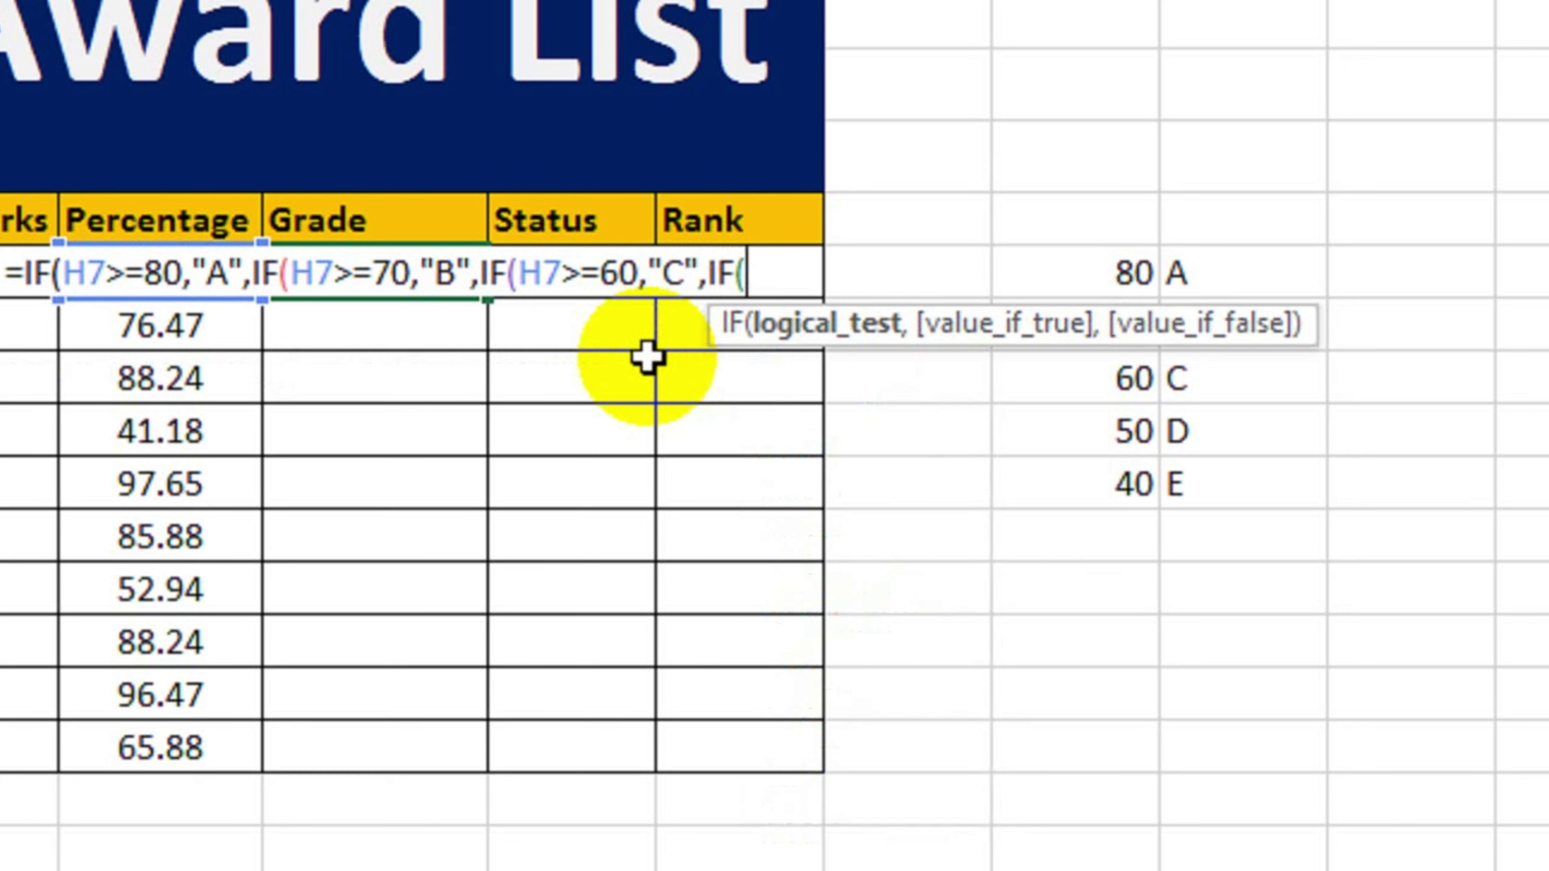
type("H7>=")
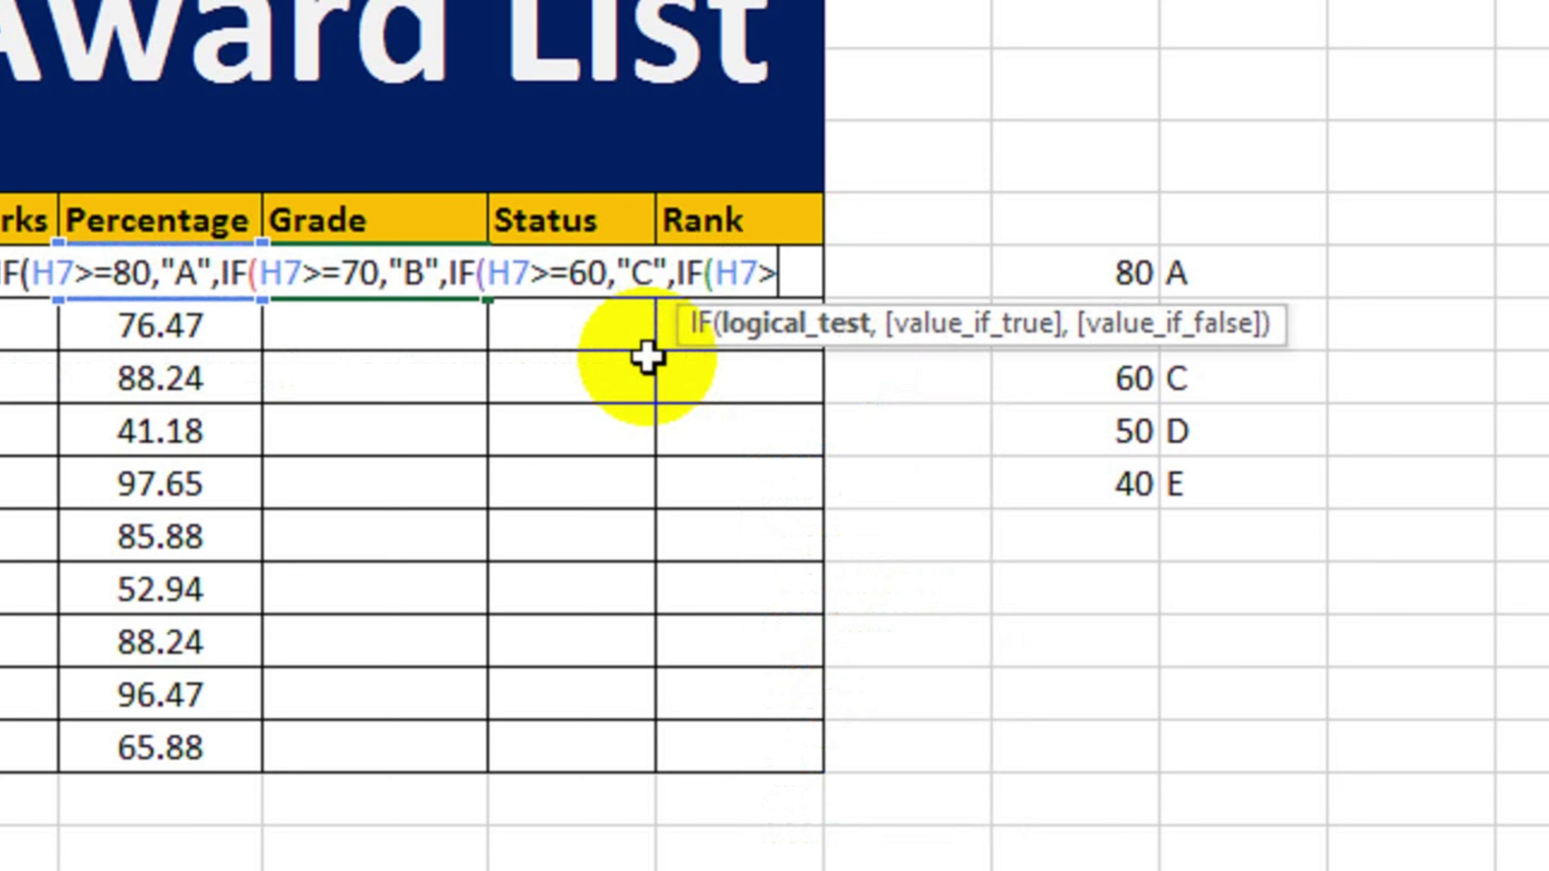
type("50")
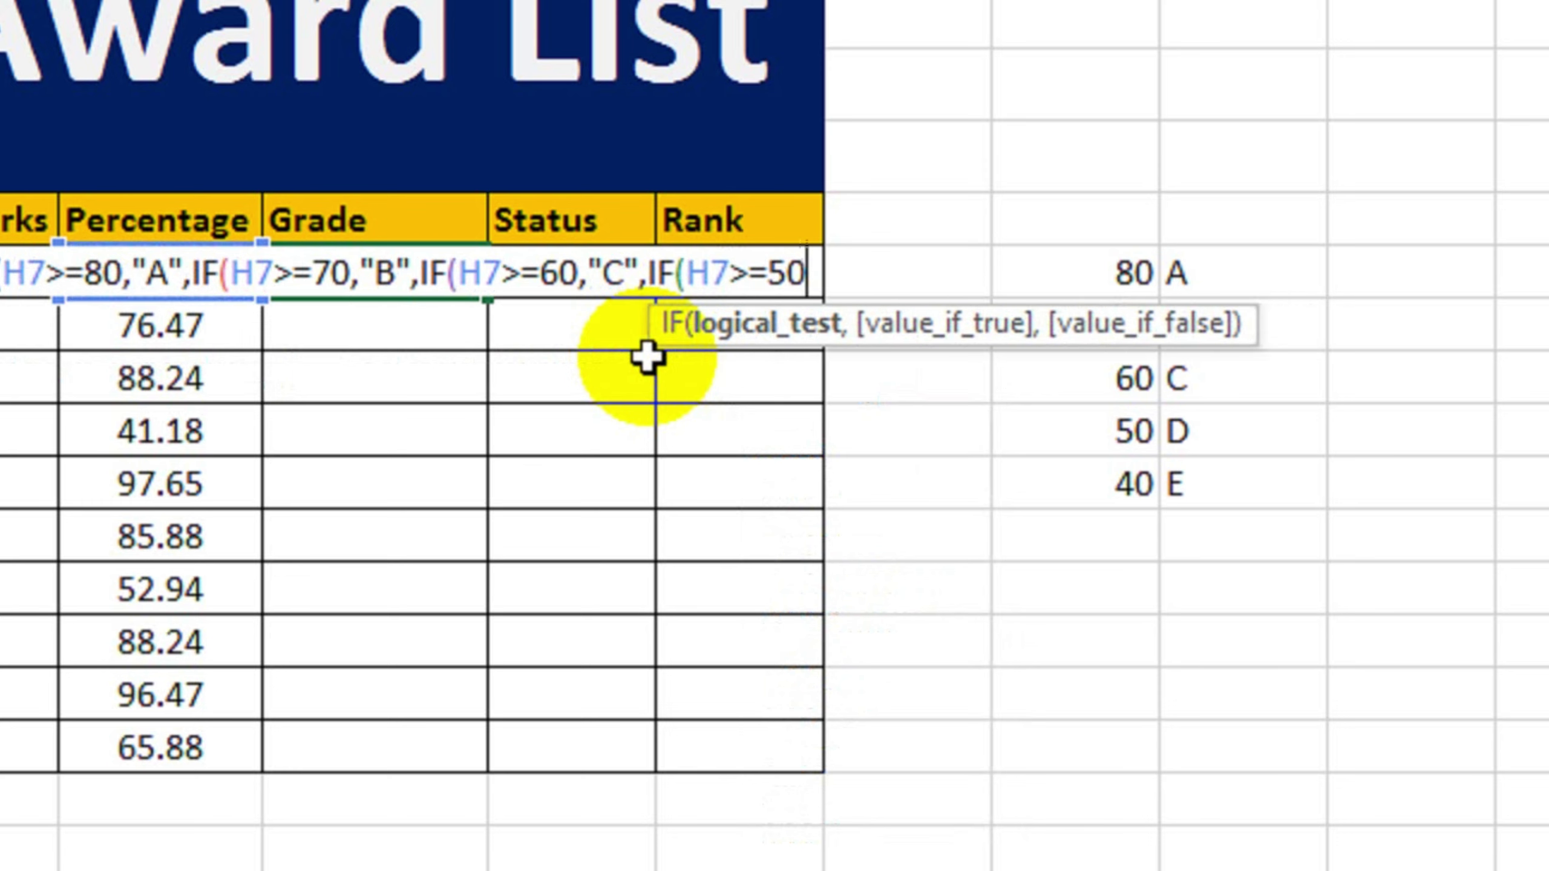
type(",\"")
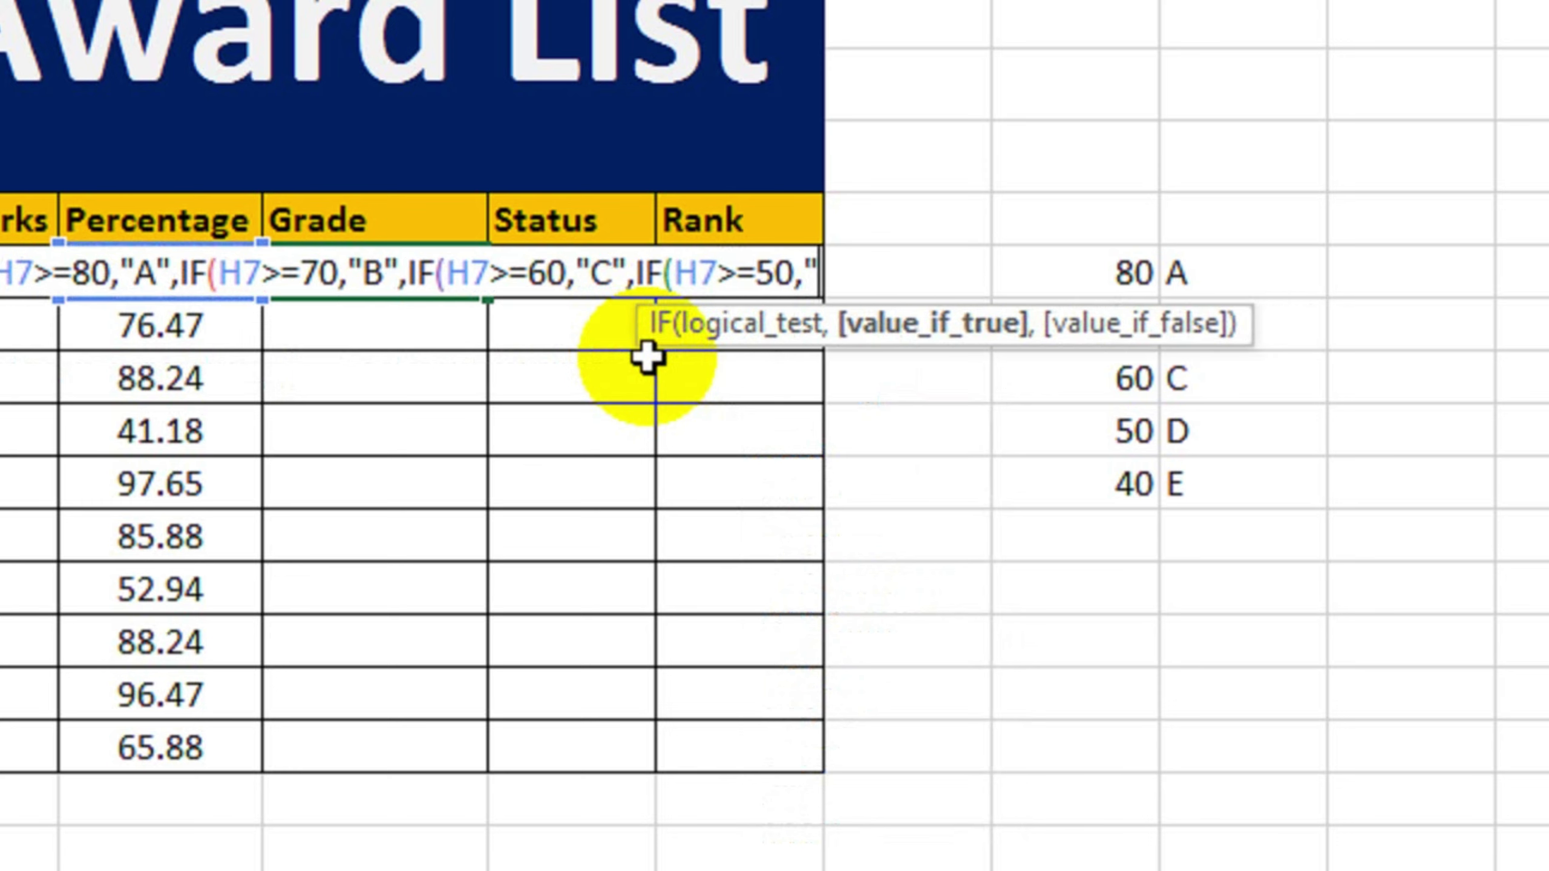
type("D\",if")
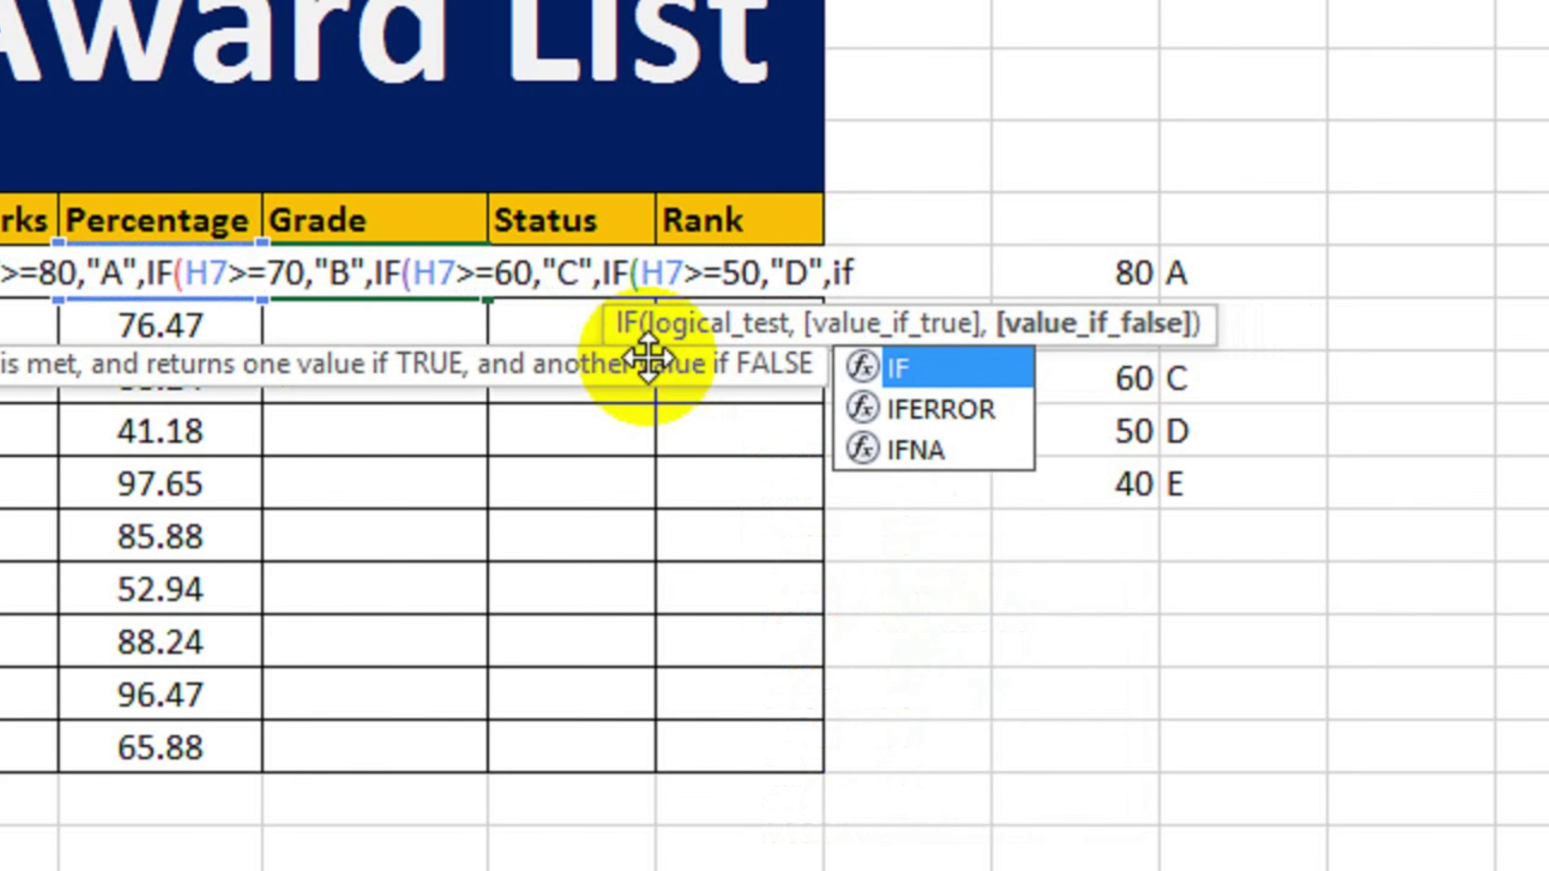
- Add a fifth nested IF to the Grade formula that returns "E" when H7>=40
key("Tab")
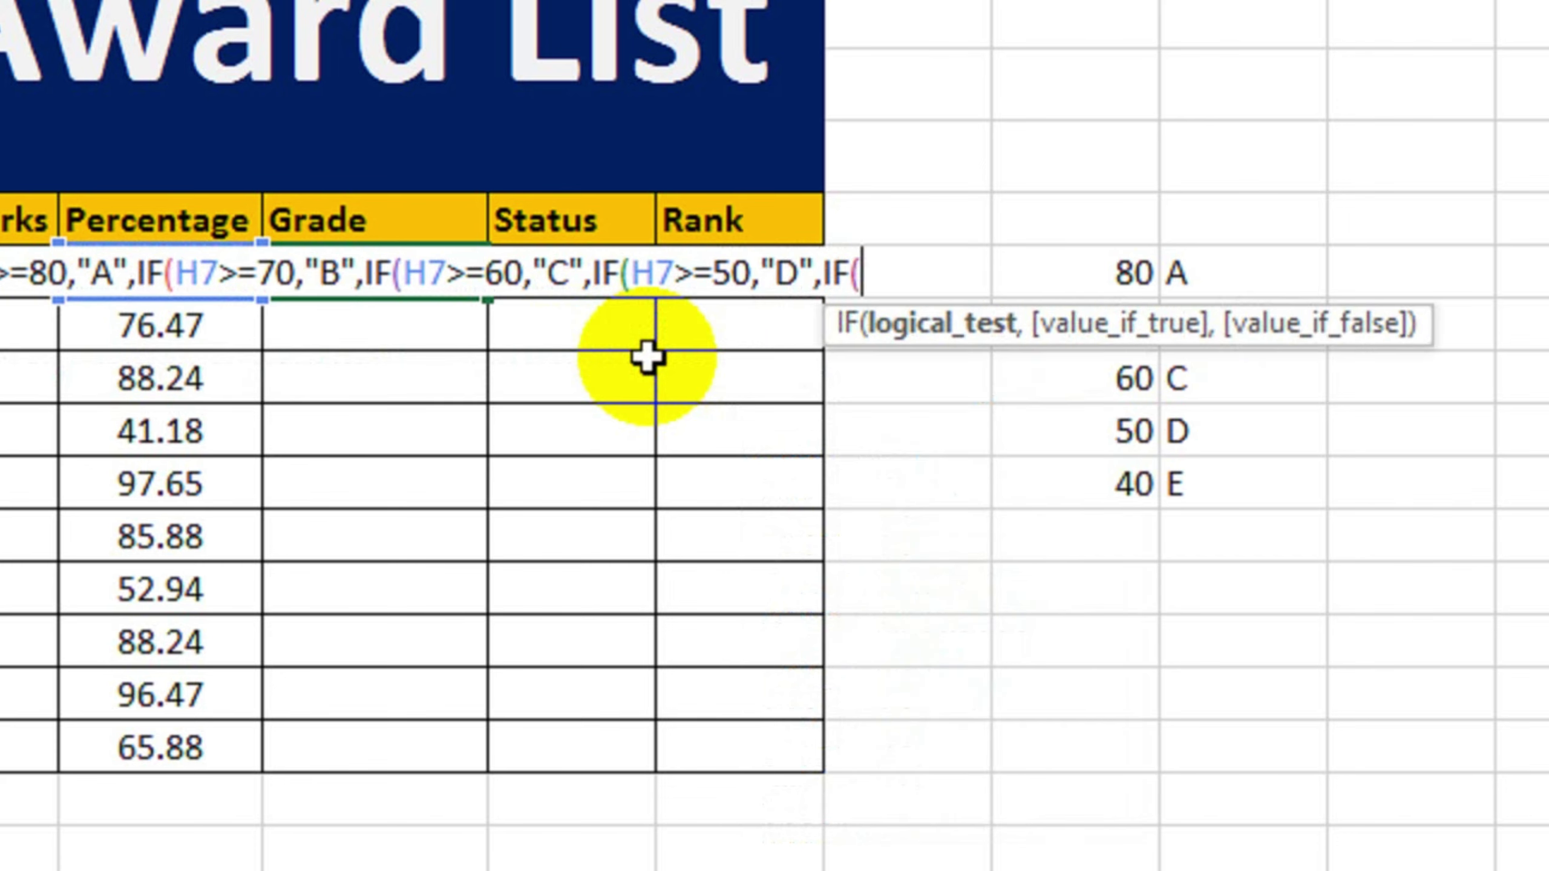
type("H7")
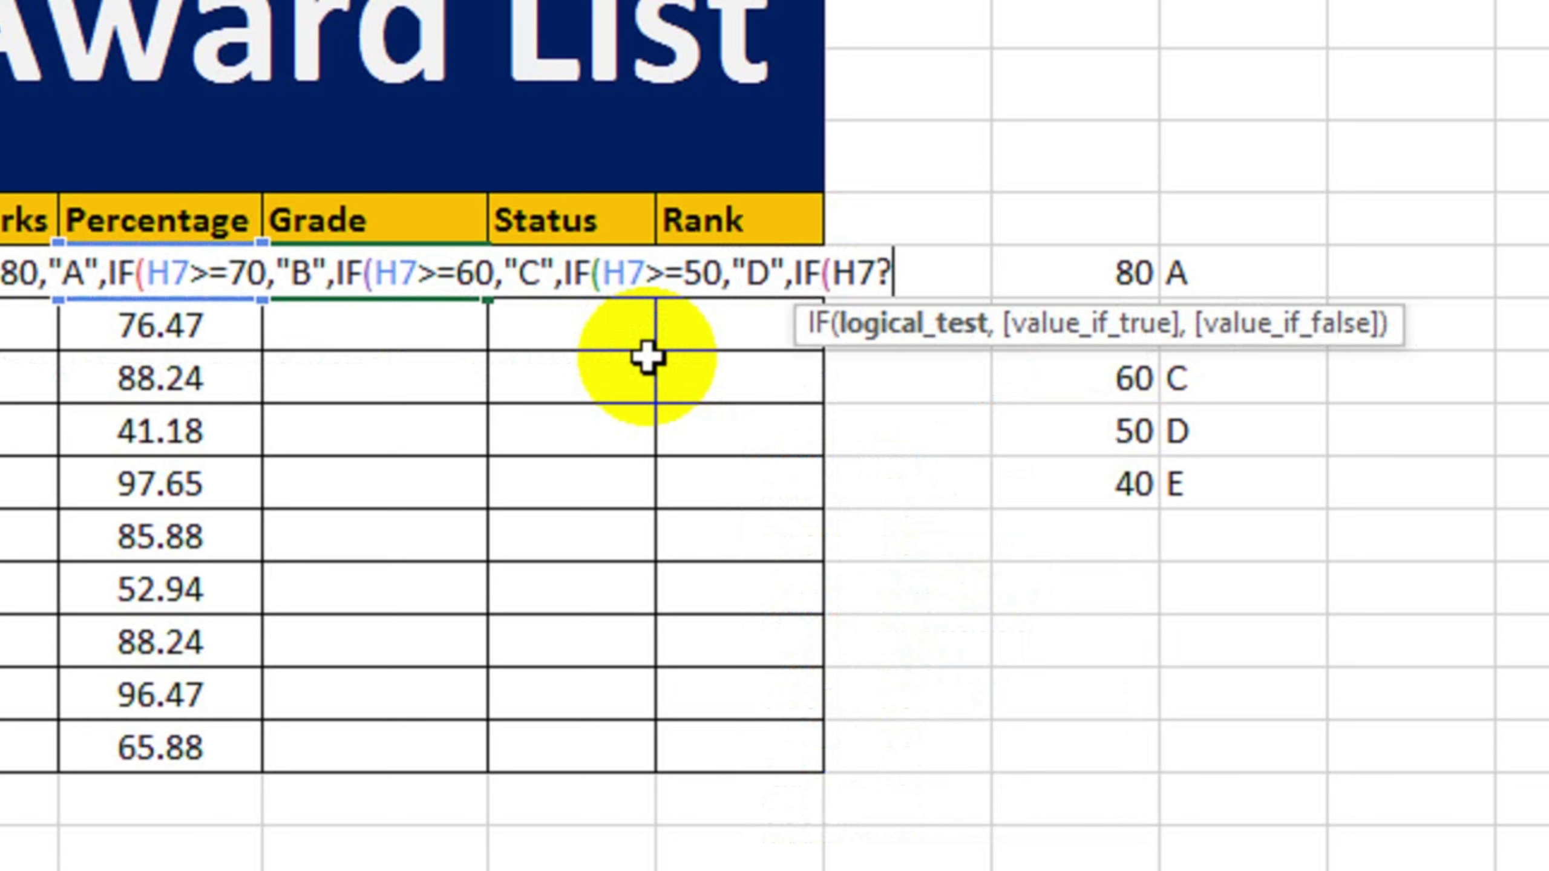
type(">=")
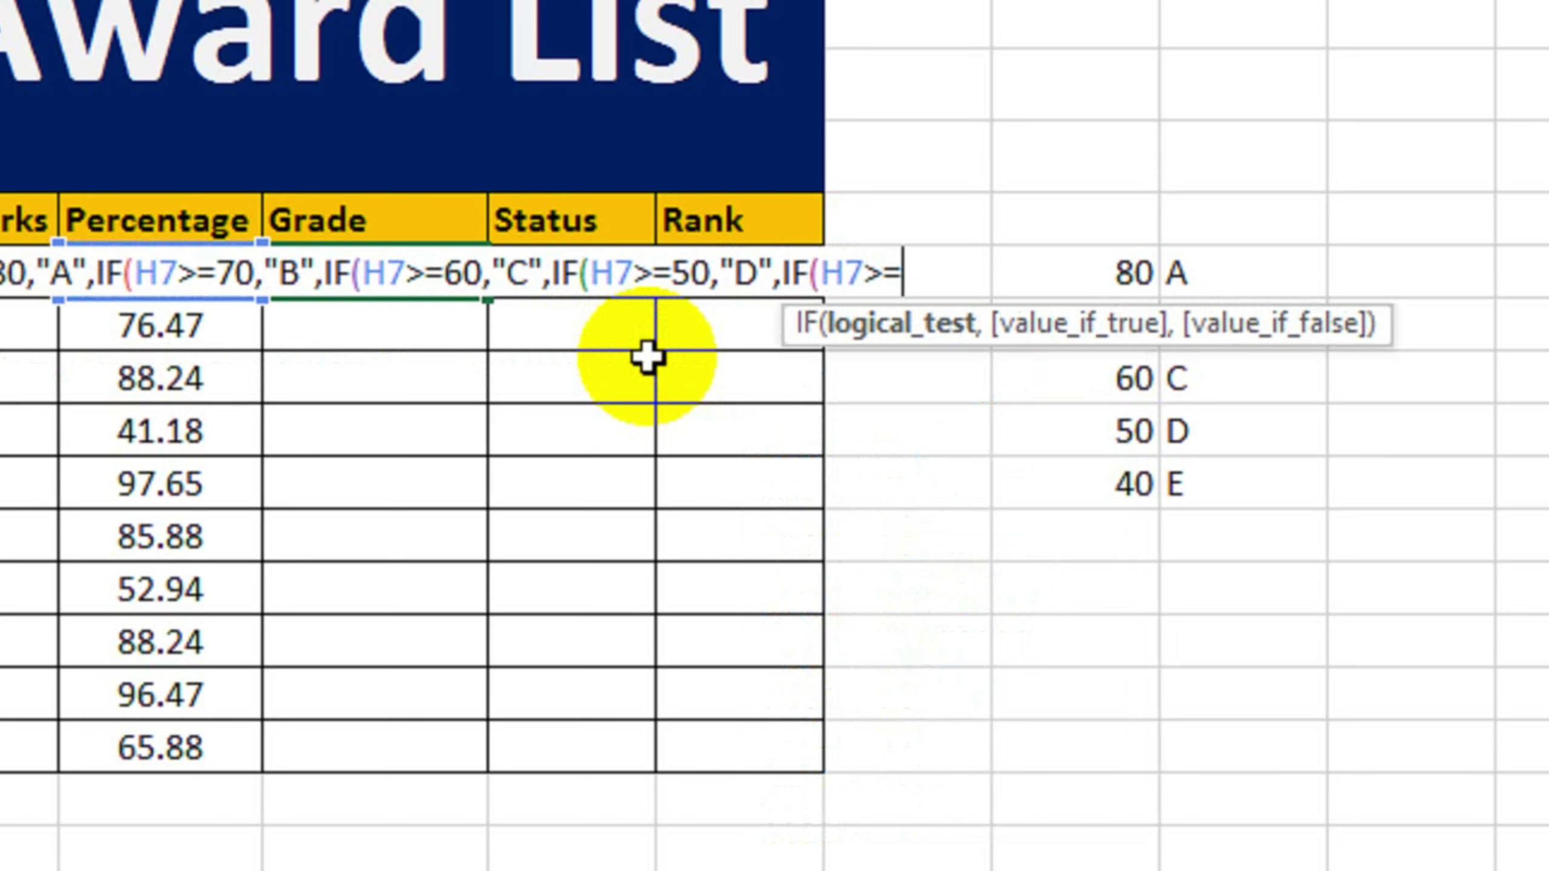
type("40")
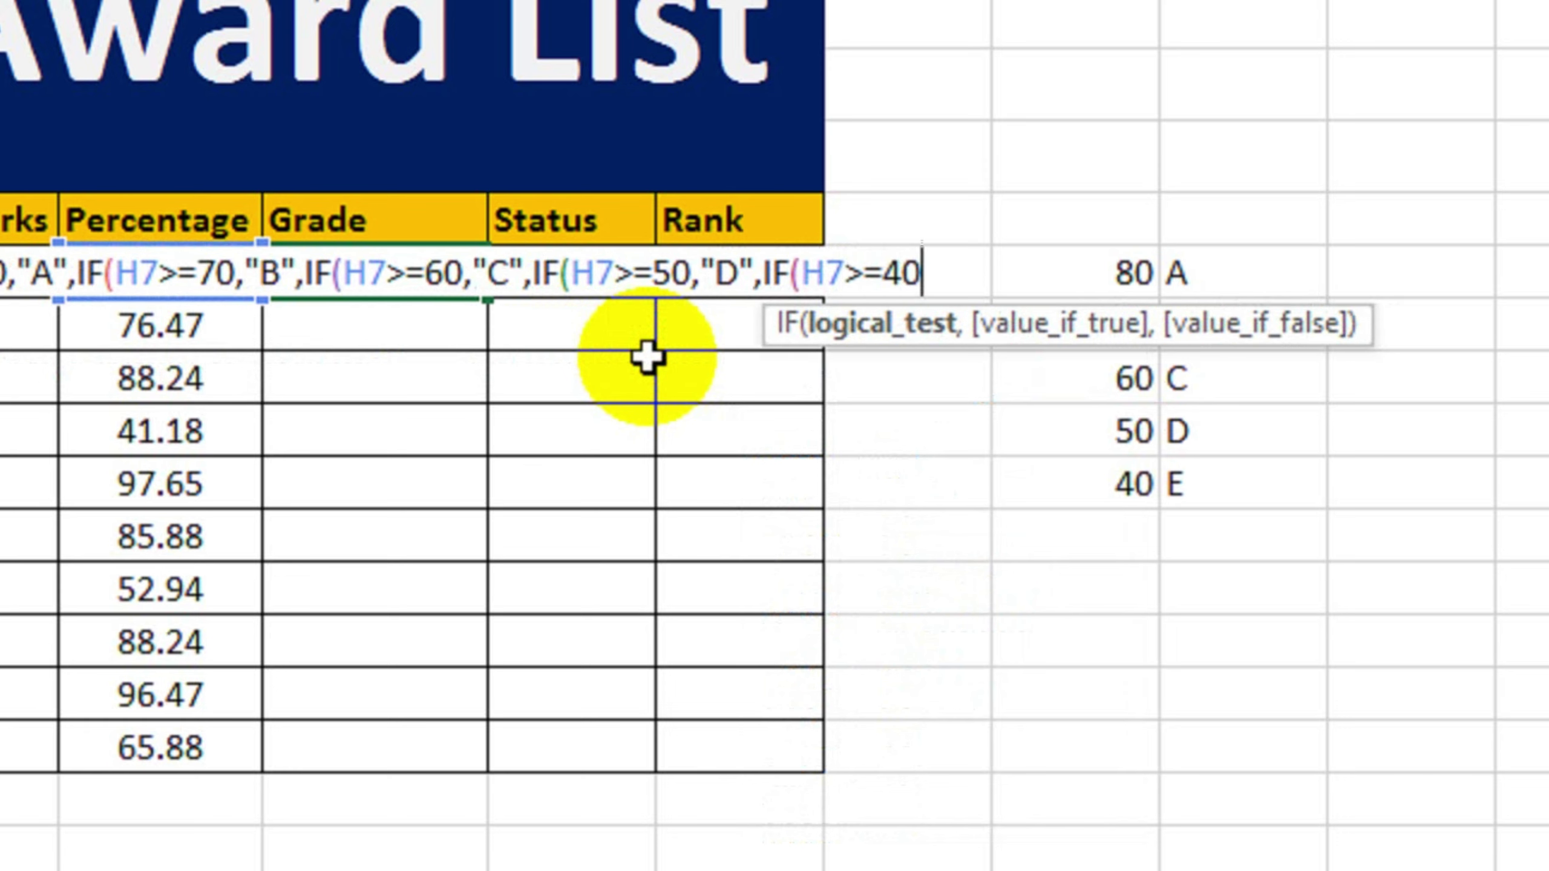
type(",\"")
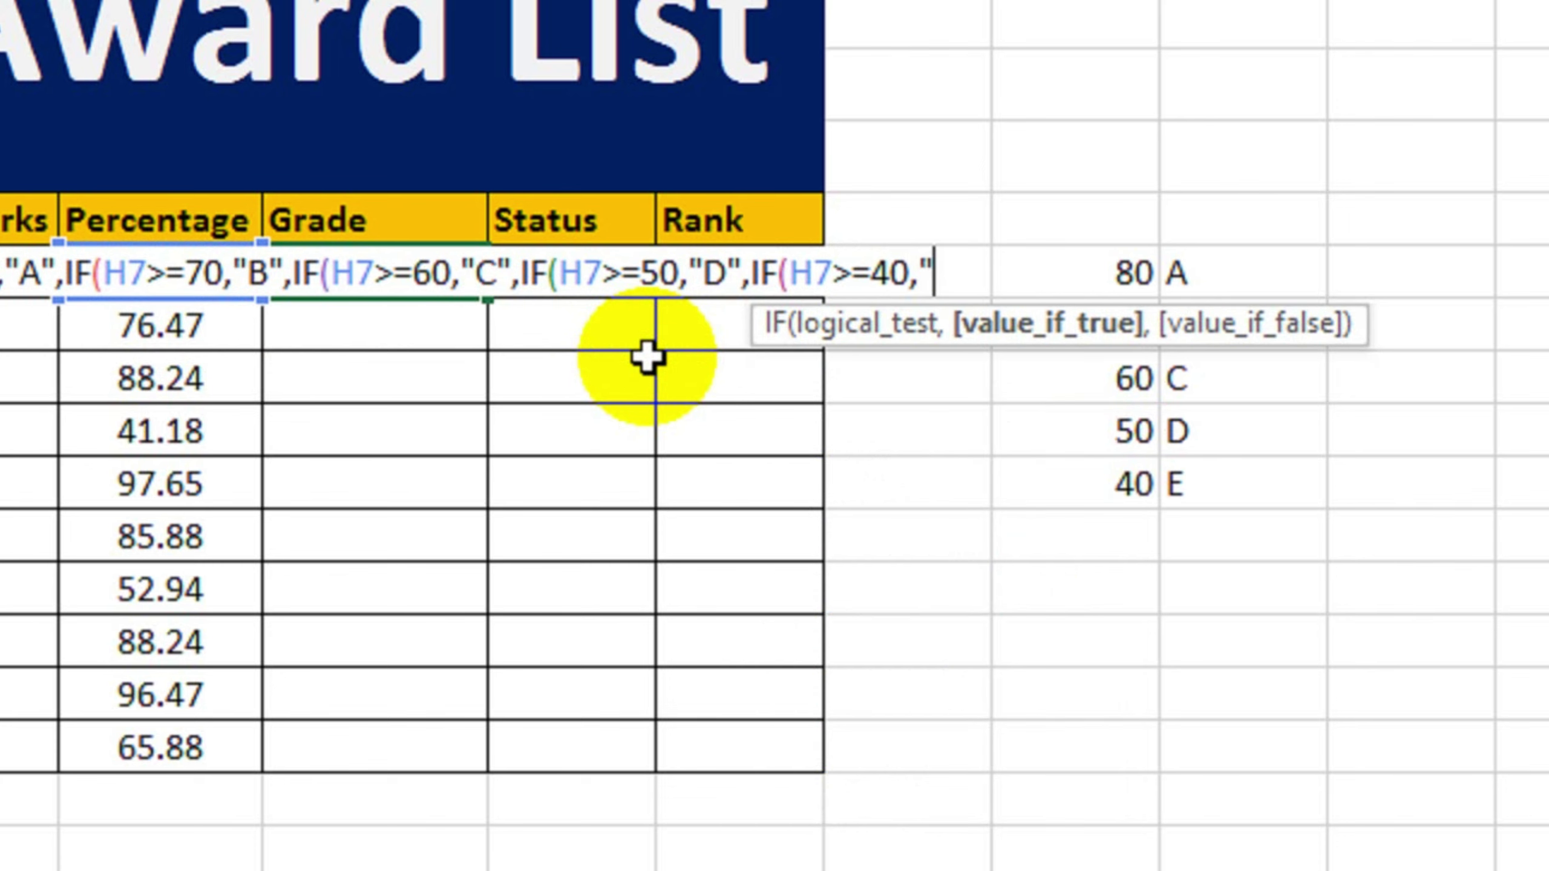
type("E\"")
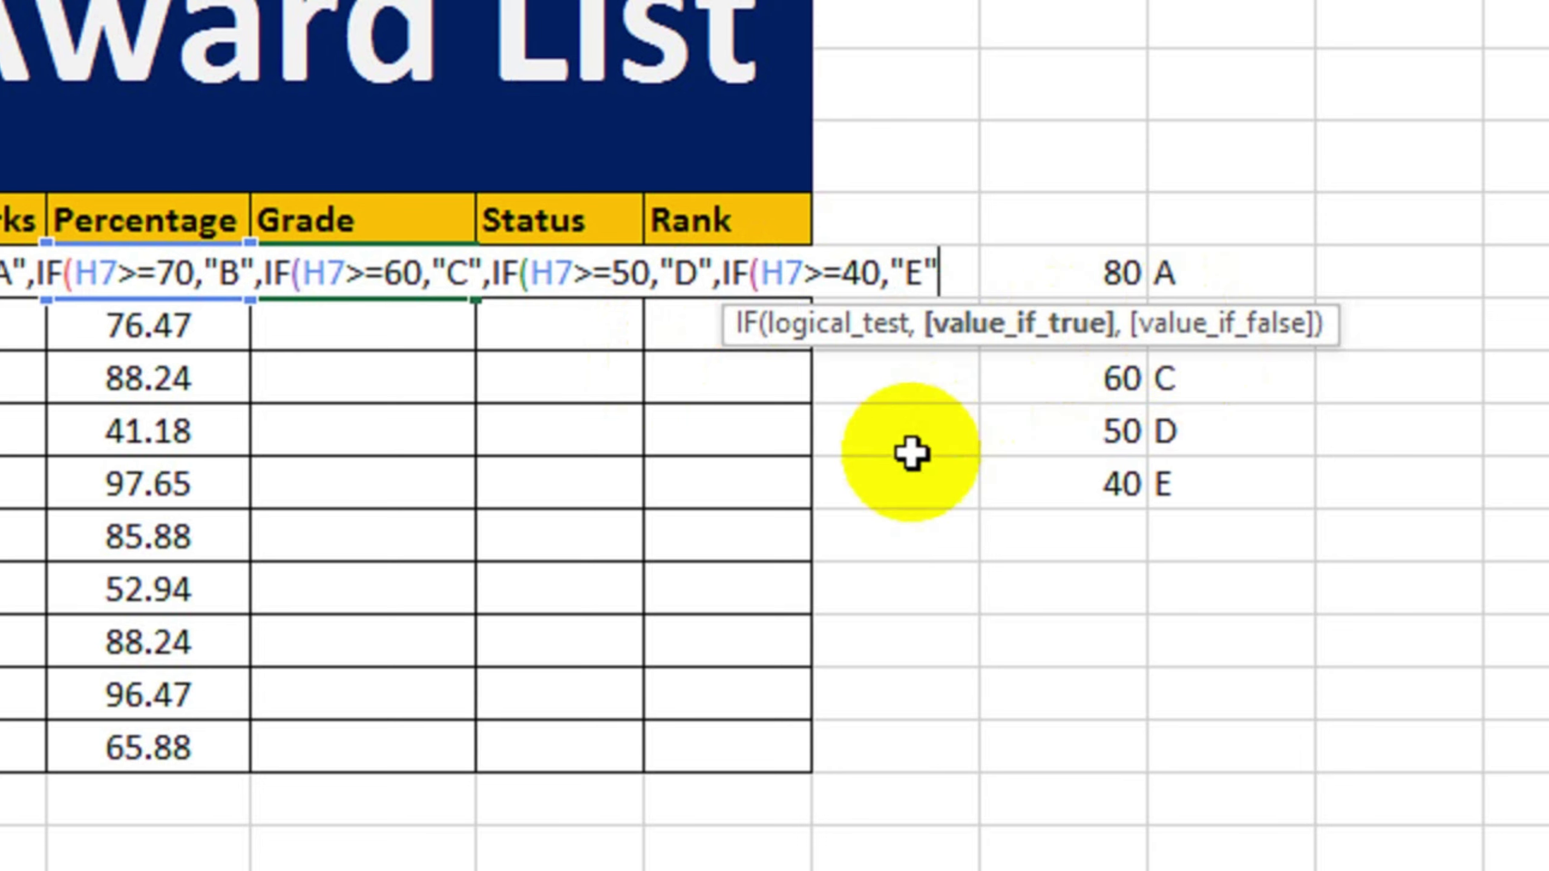
- Finish the Grade formula with "Not Promoted" as the final false value, close all five parentheses and enter it
type(",\"")
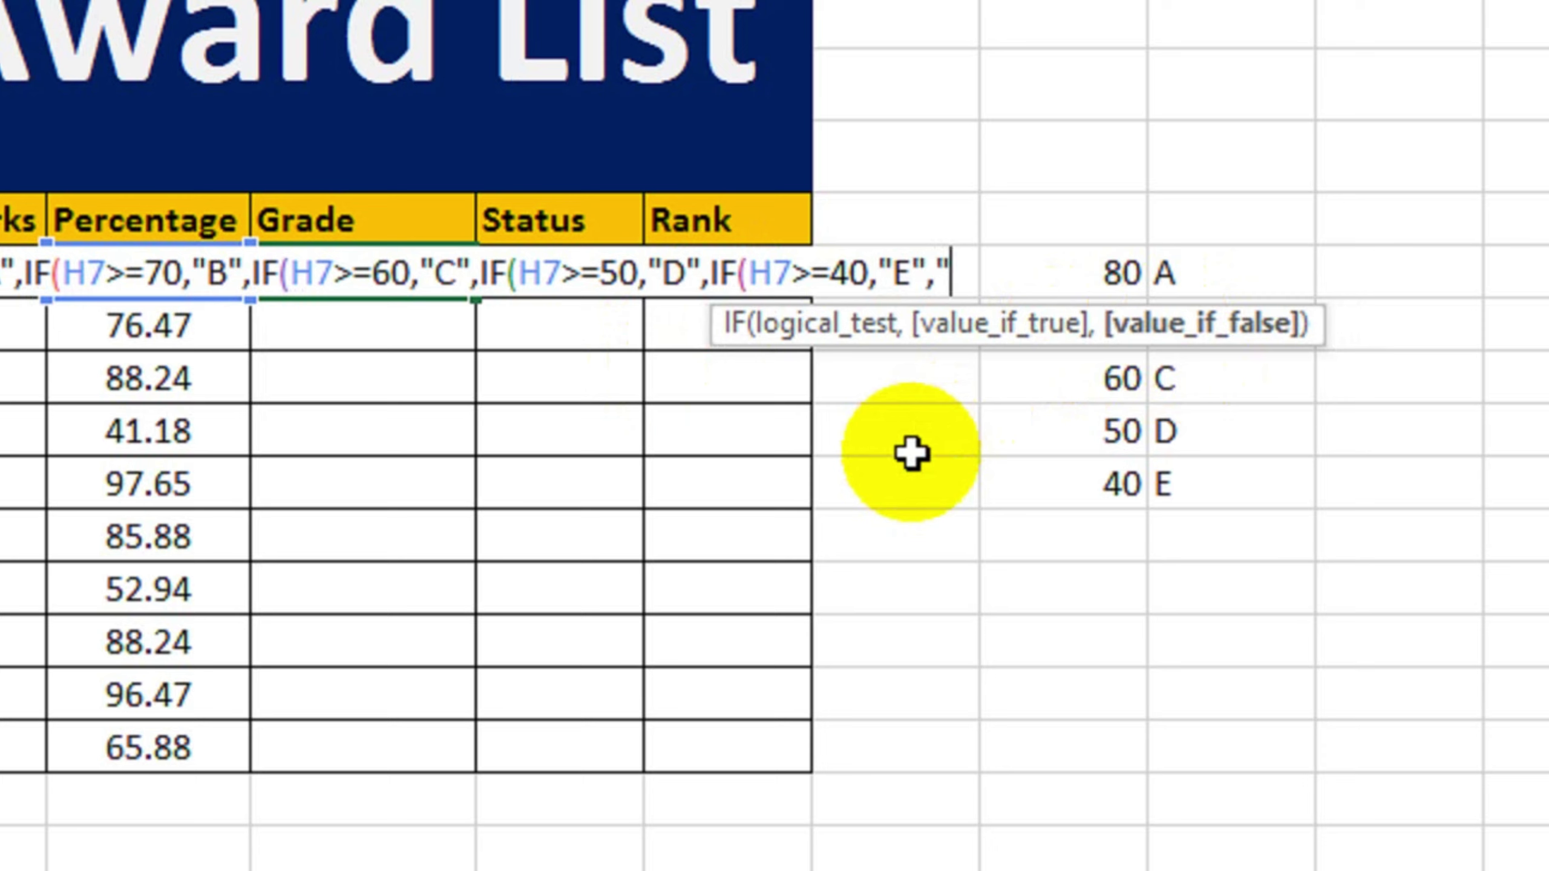
type("Not")
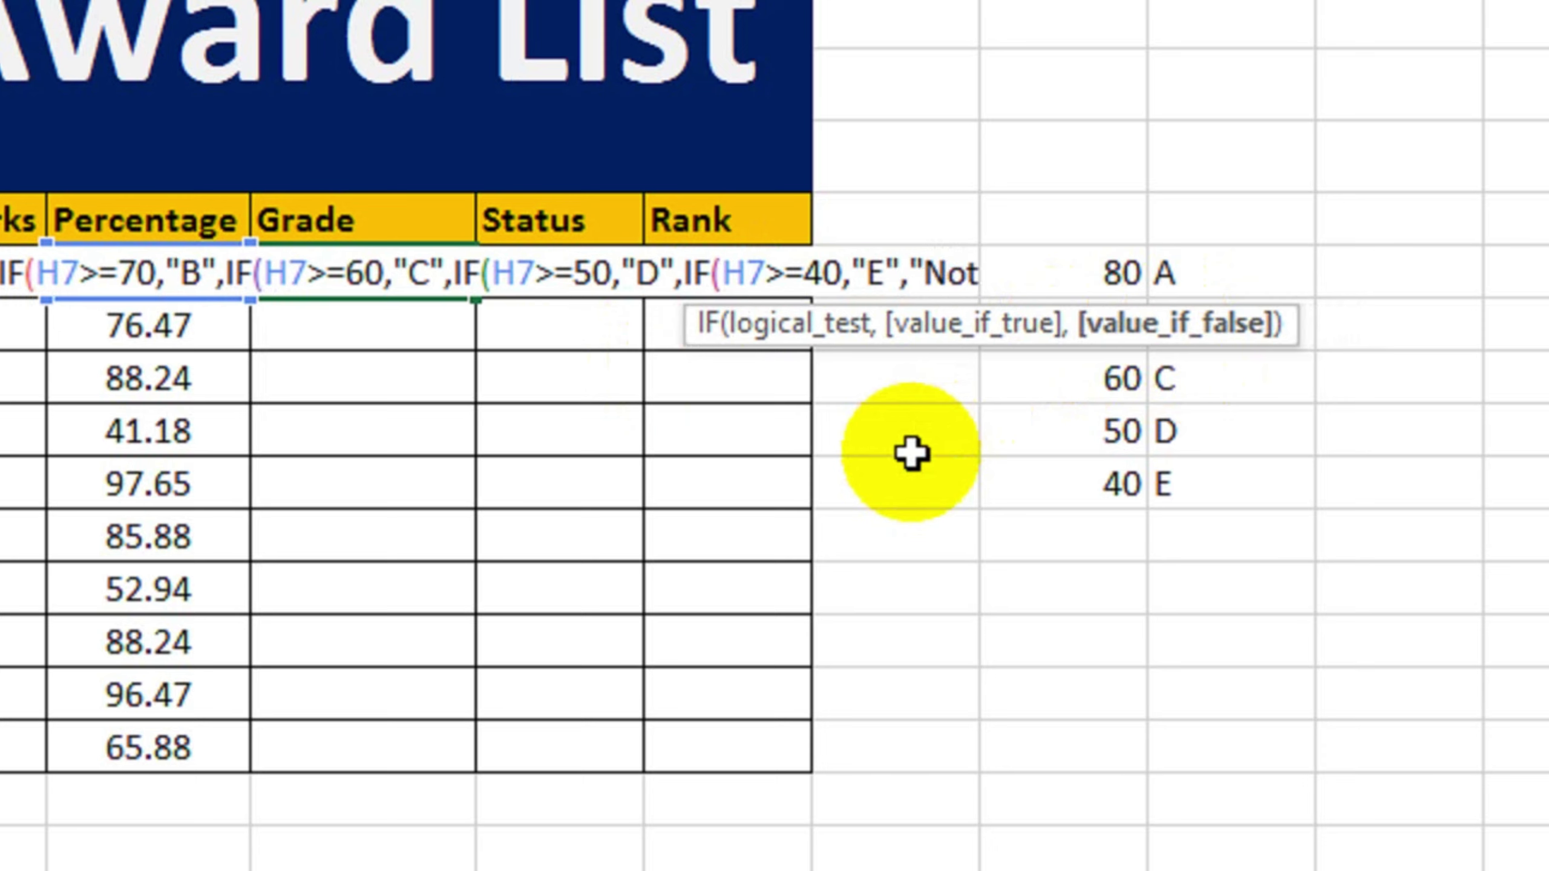
type(" P")
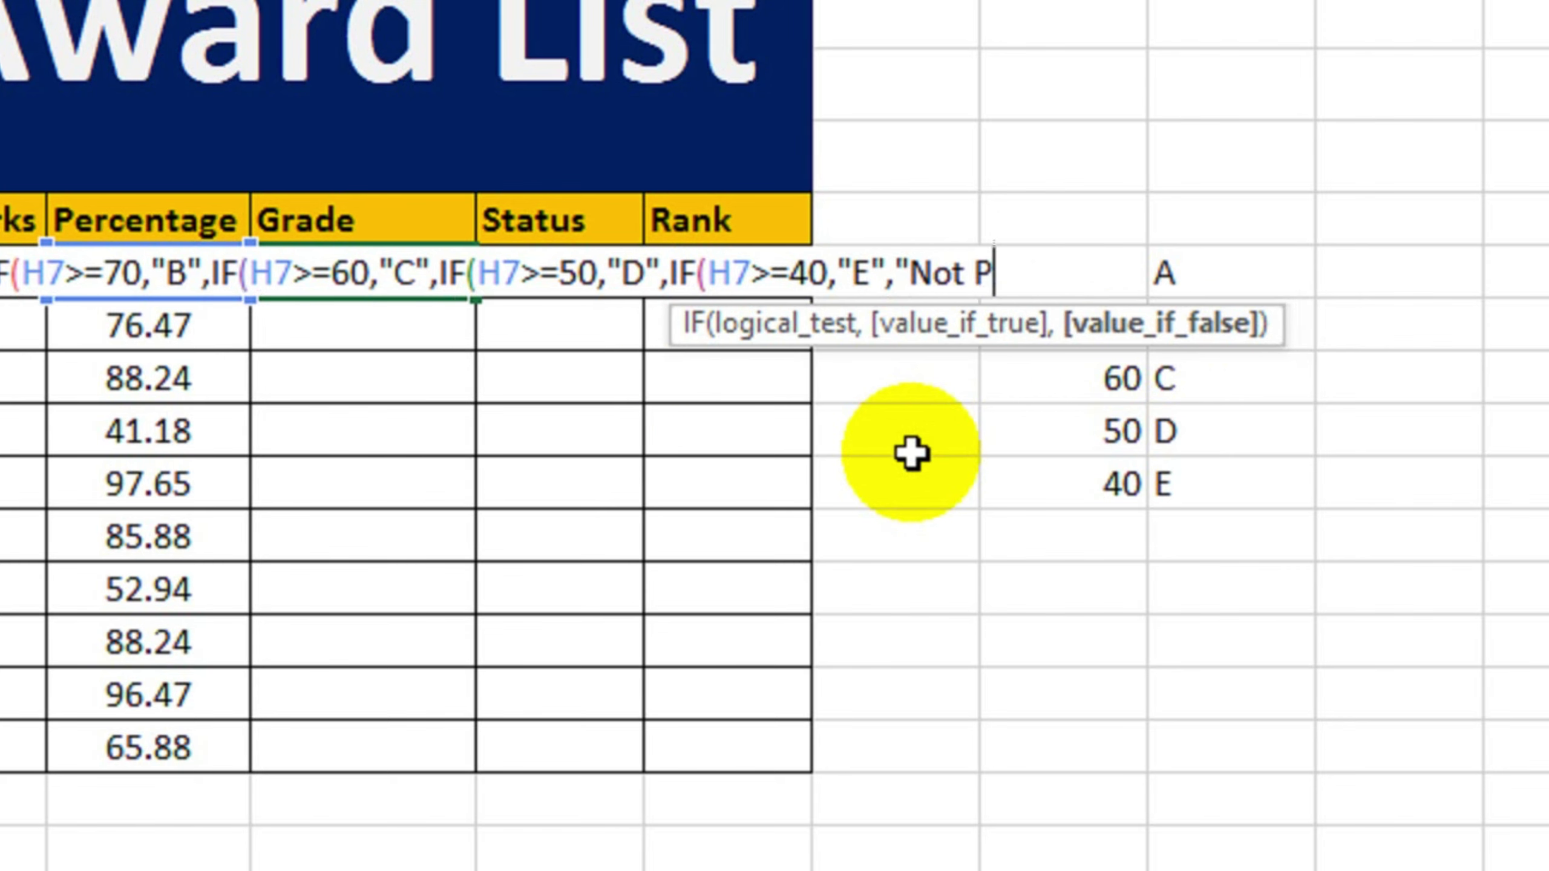
type("romoted")
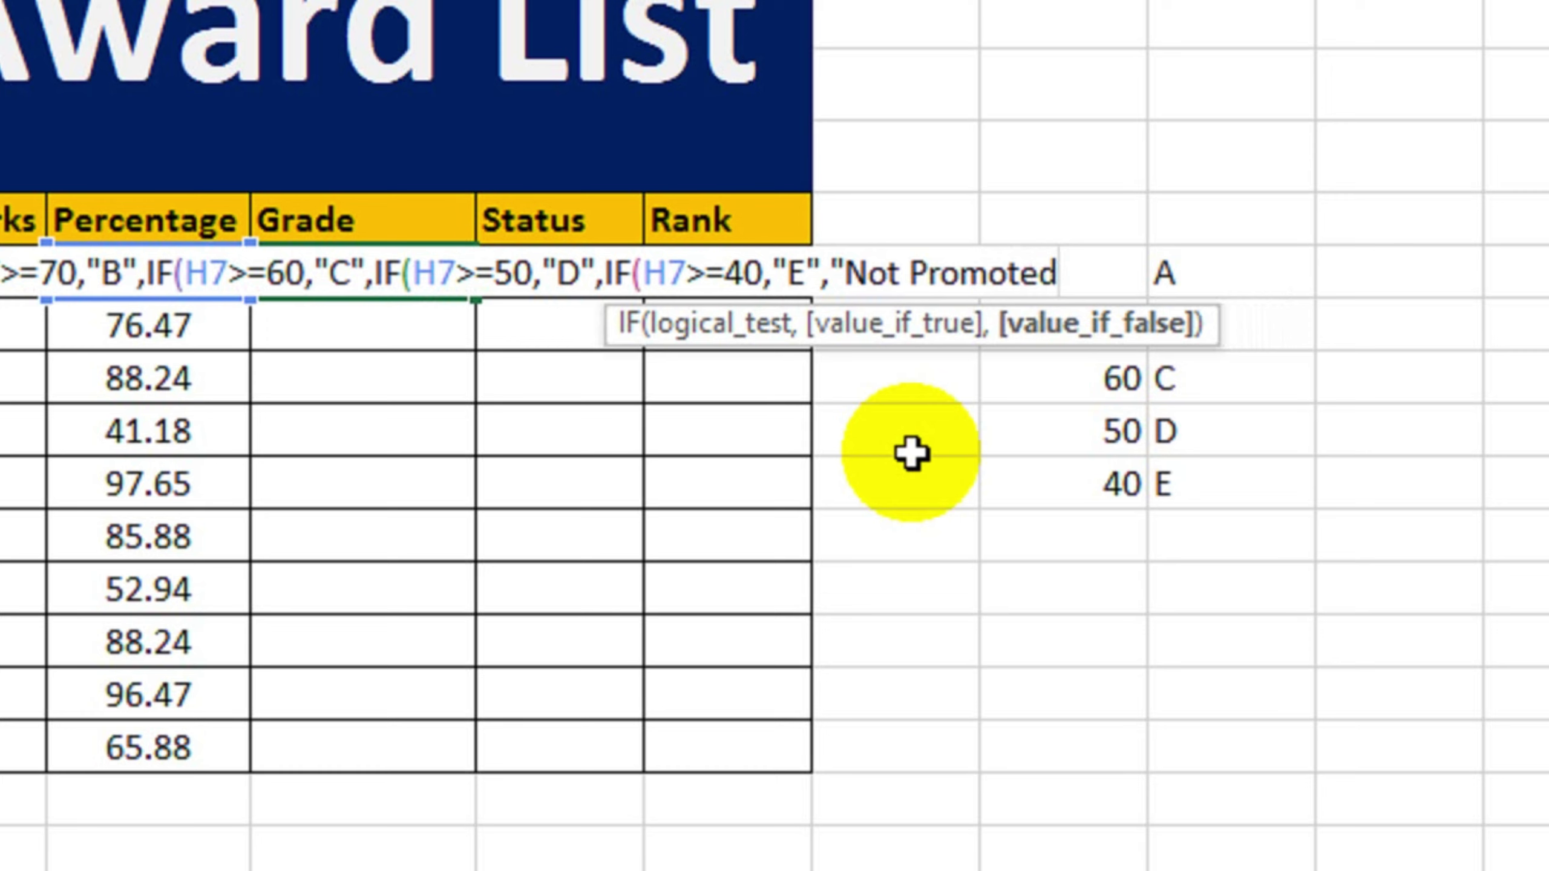
type("\")")
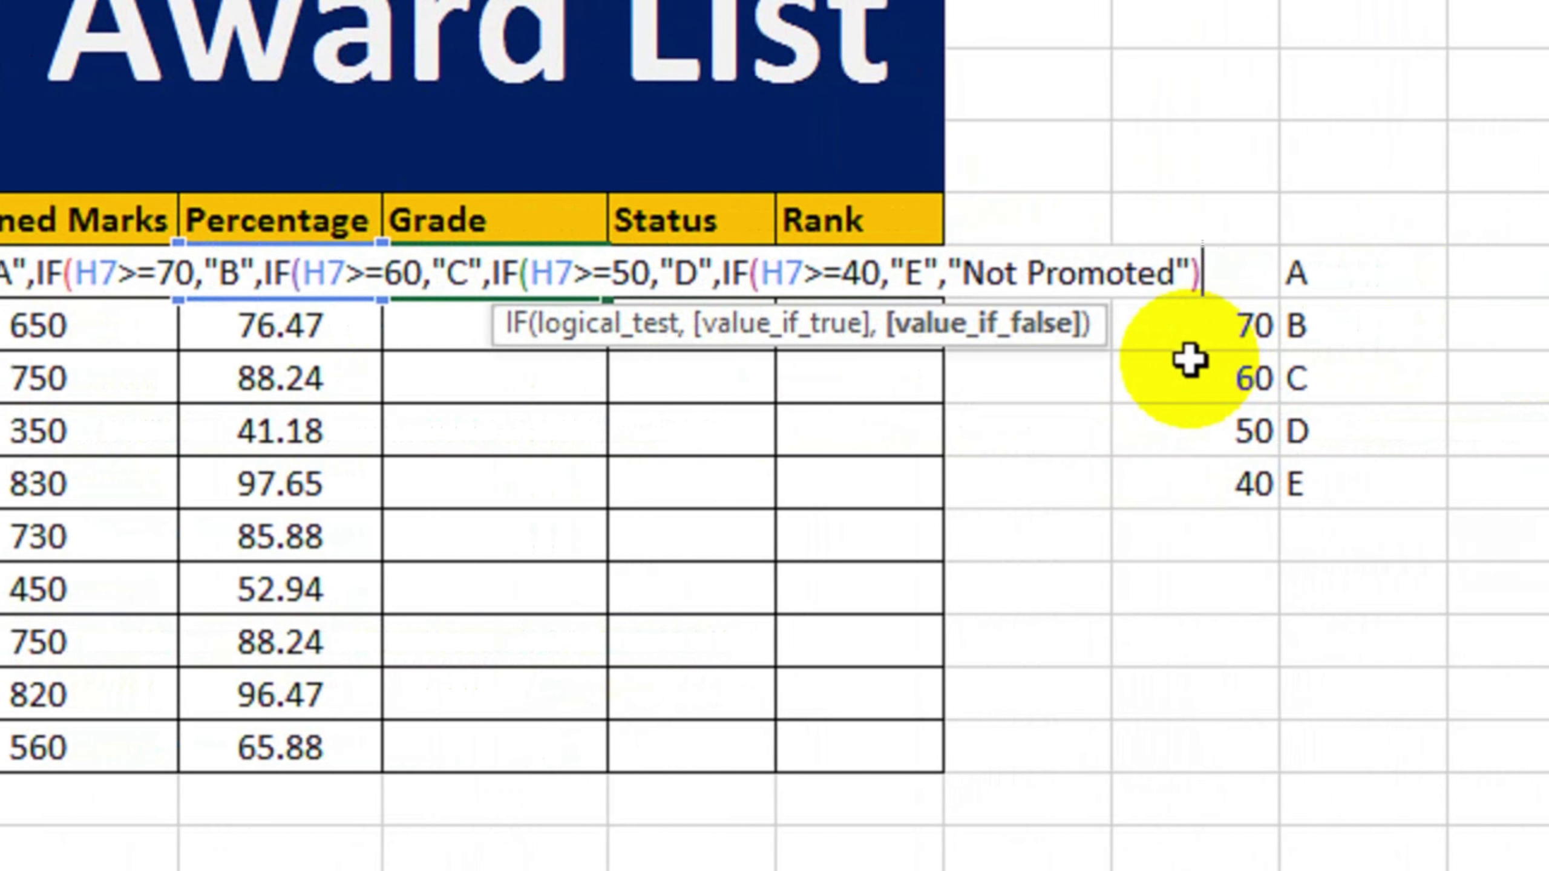
type(")))")
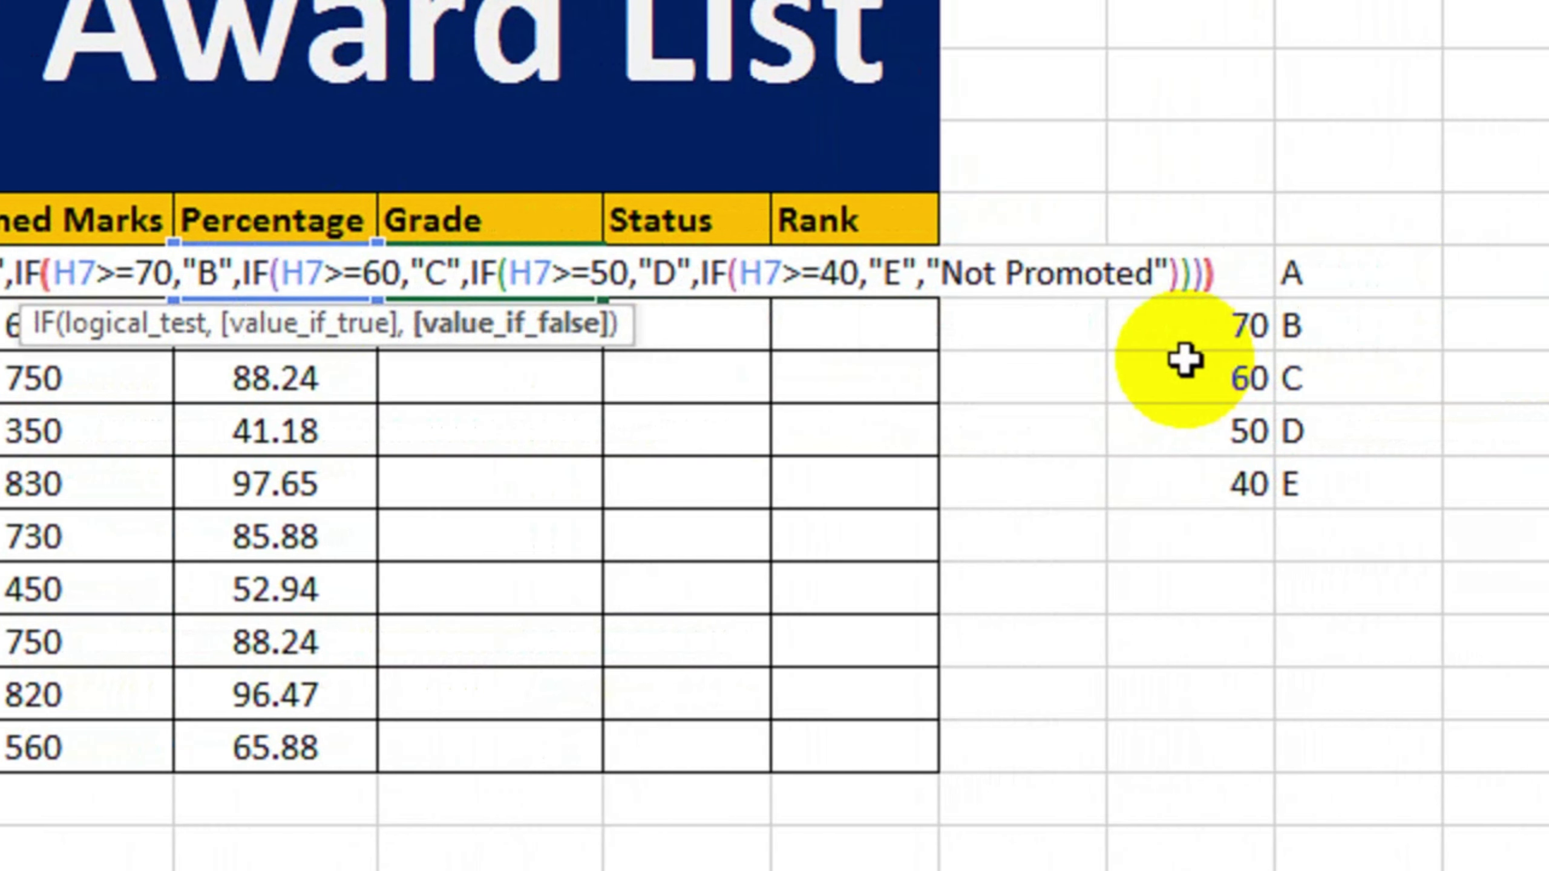
type(")")
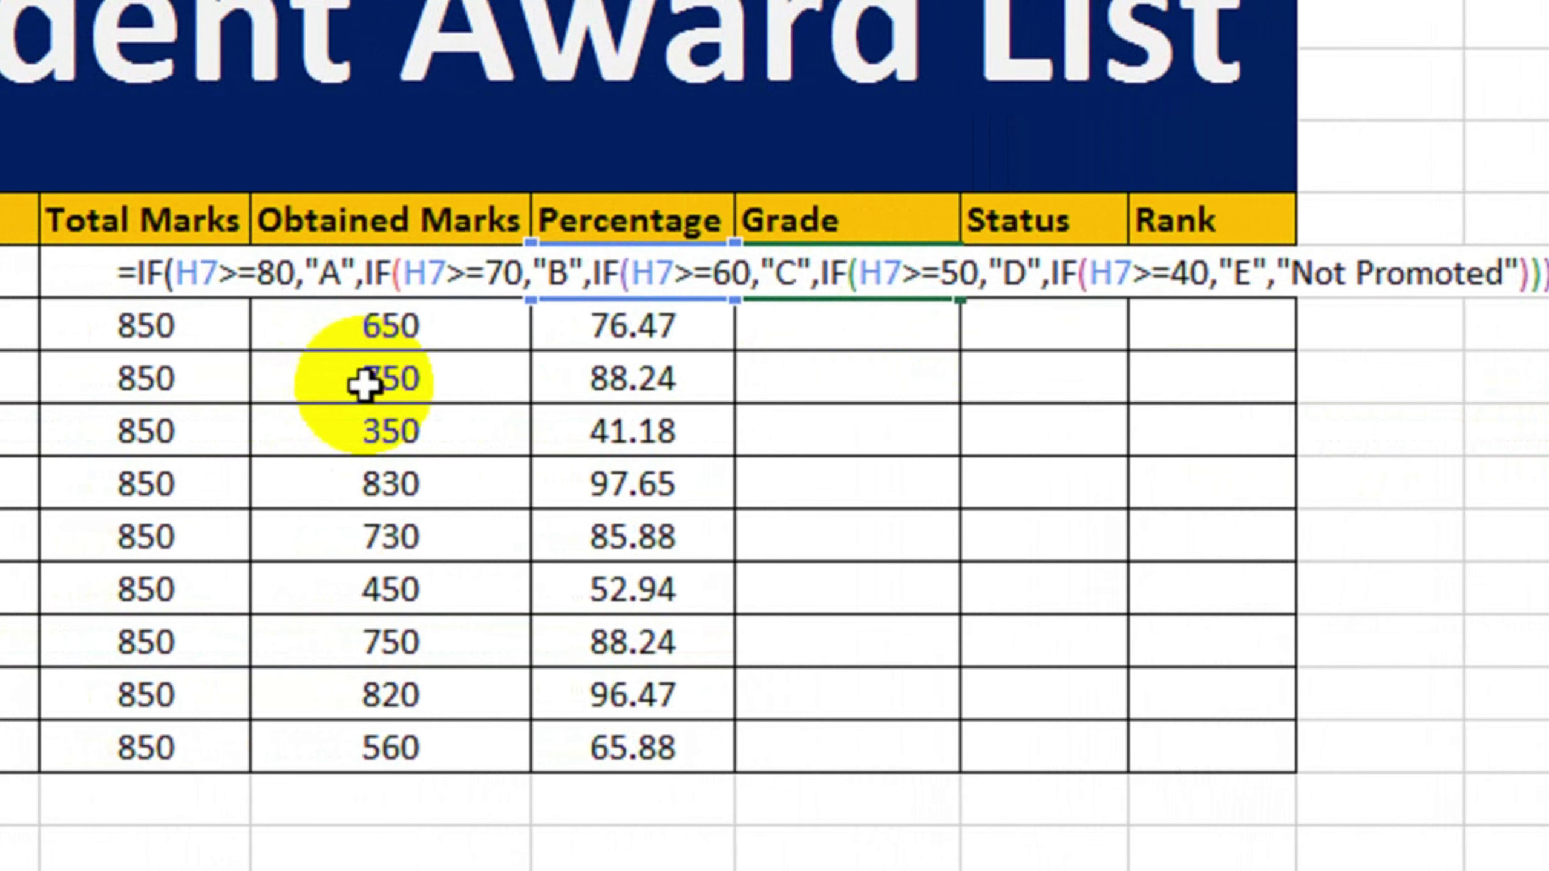
key("Return")
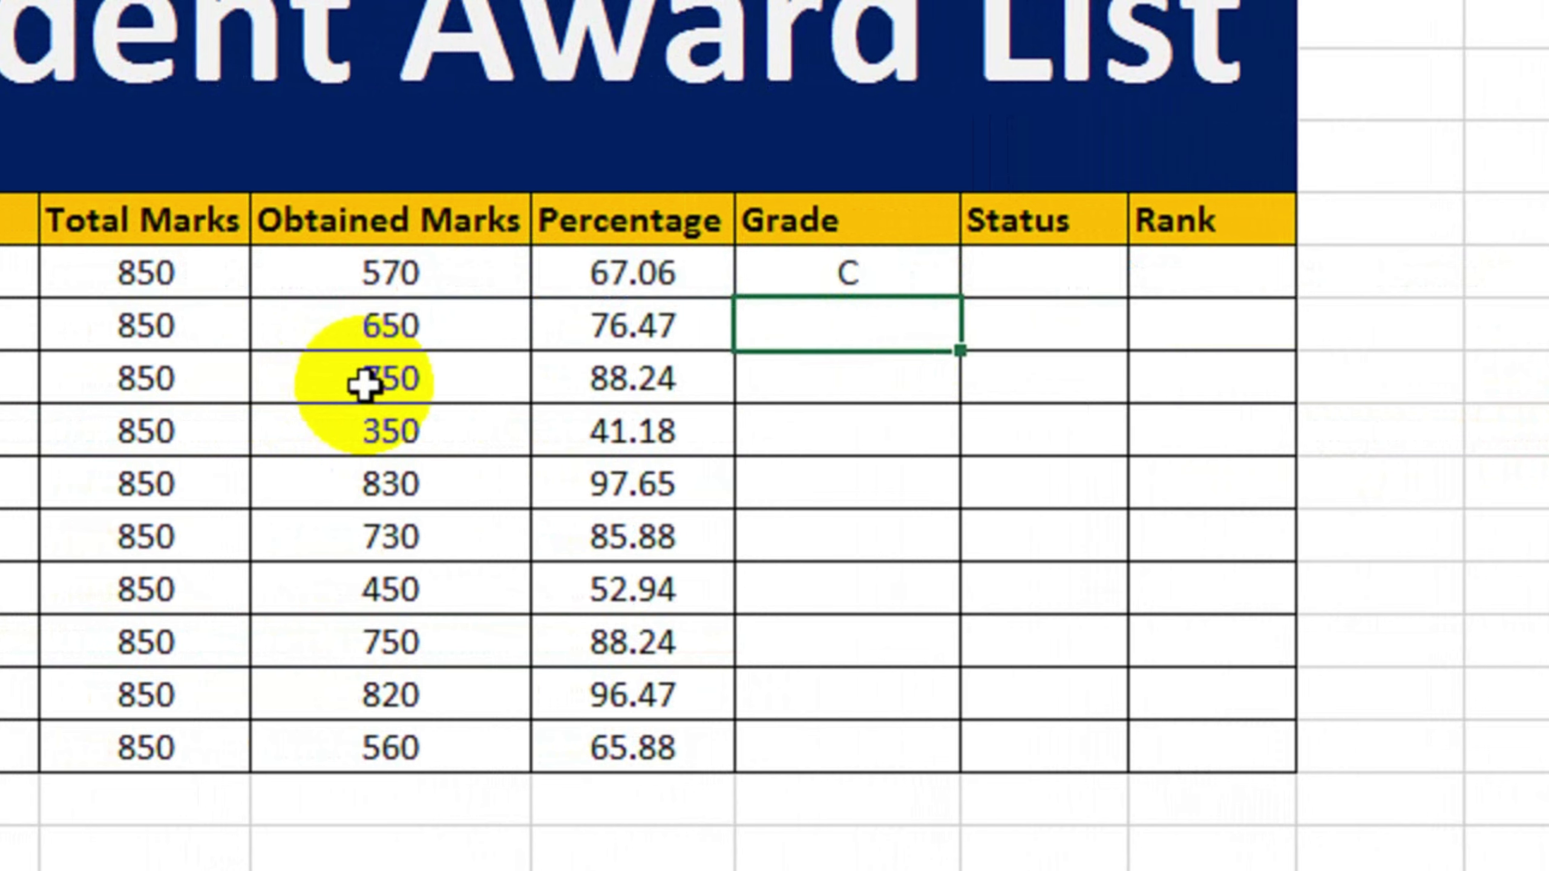
- Fill the first student's Grade formula down to the last student row and compare percentages with the grade scale
left_click(1185, 390)
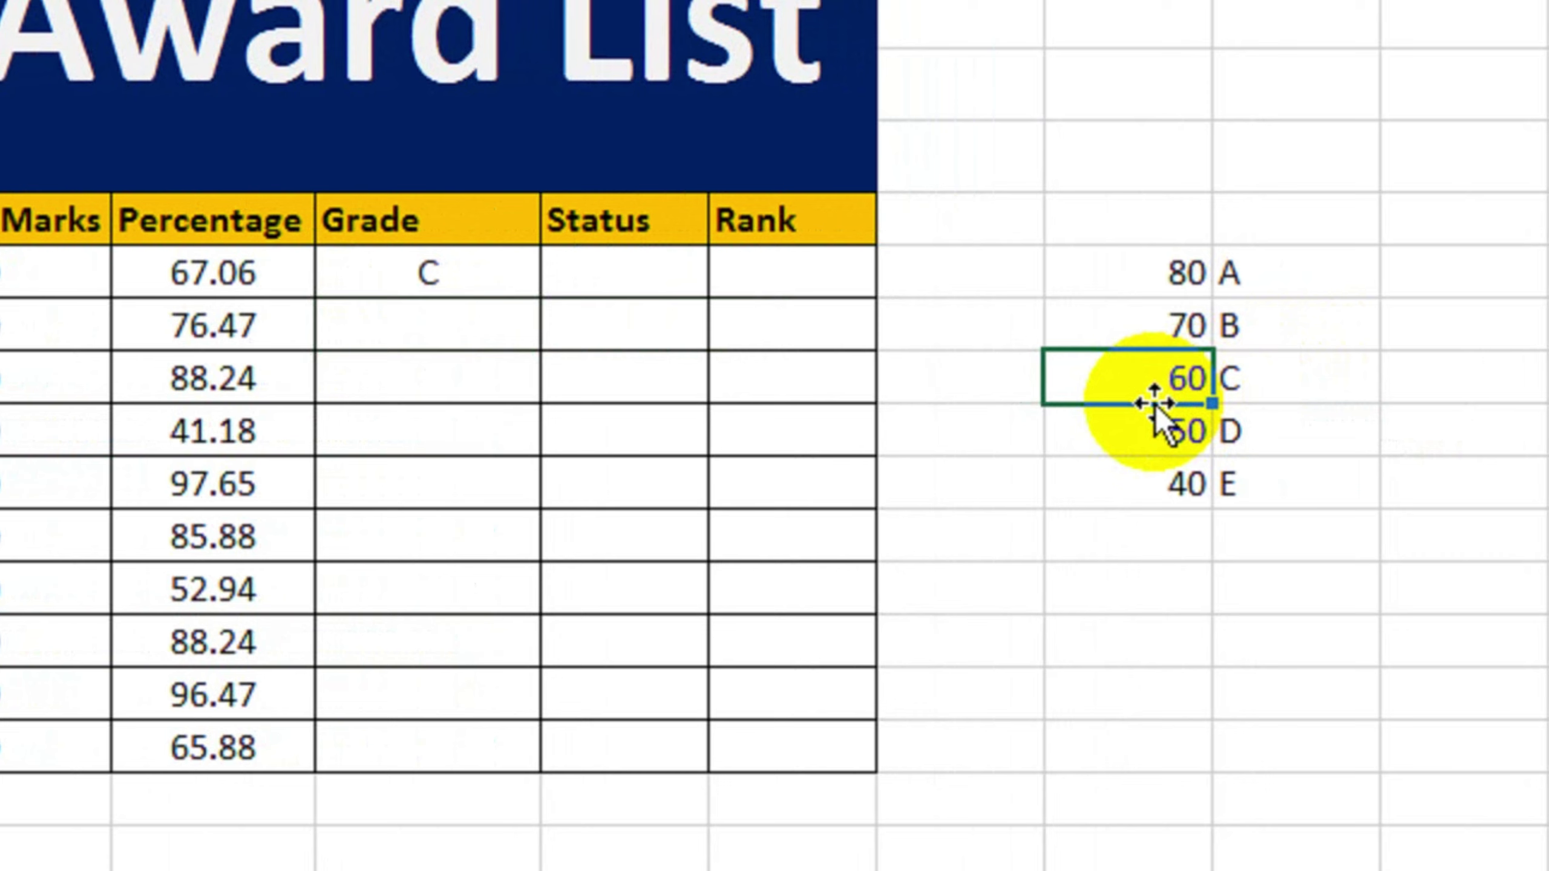
left_click(200, 278)
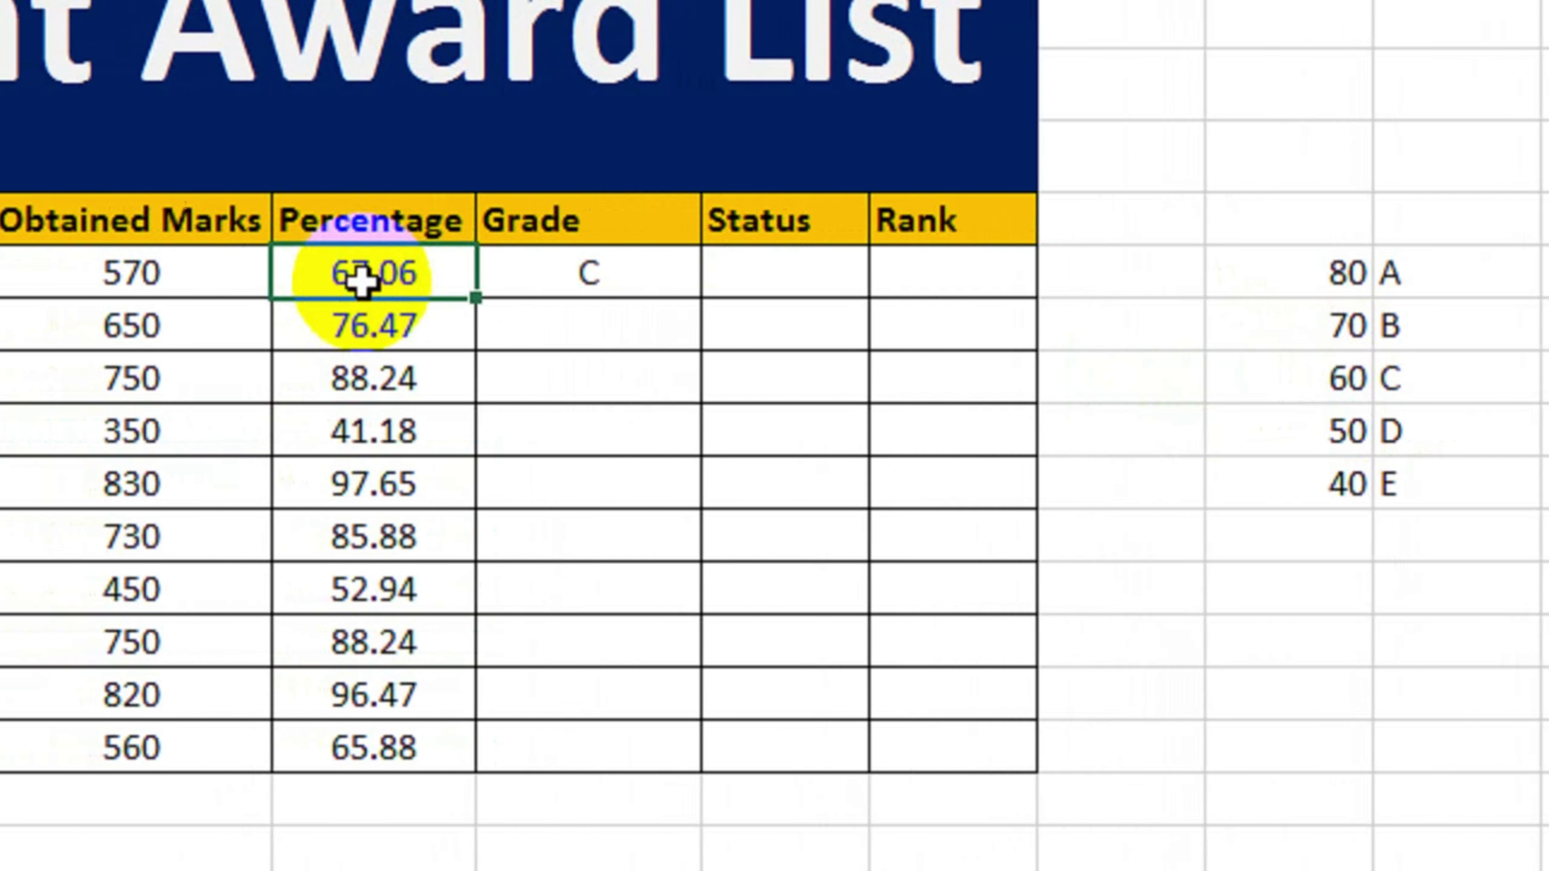
left_click(588, 273)
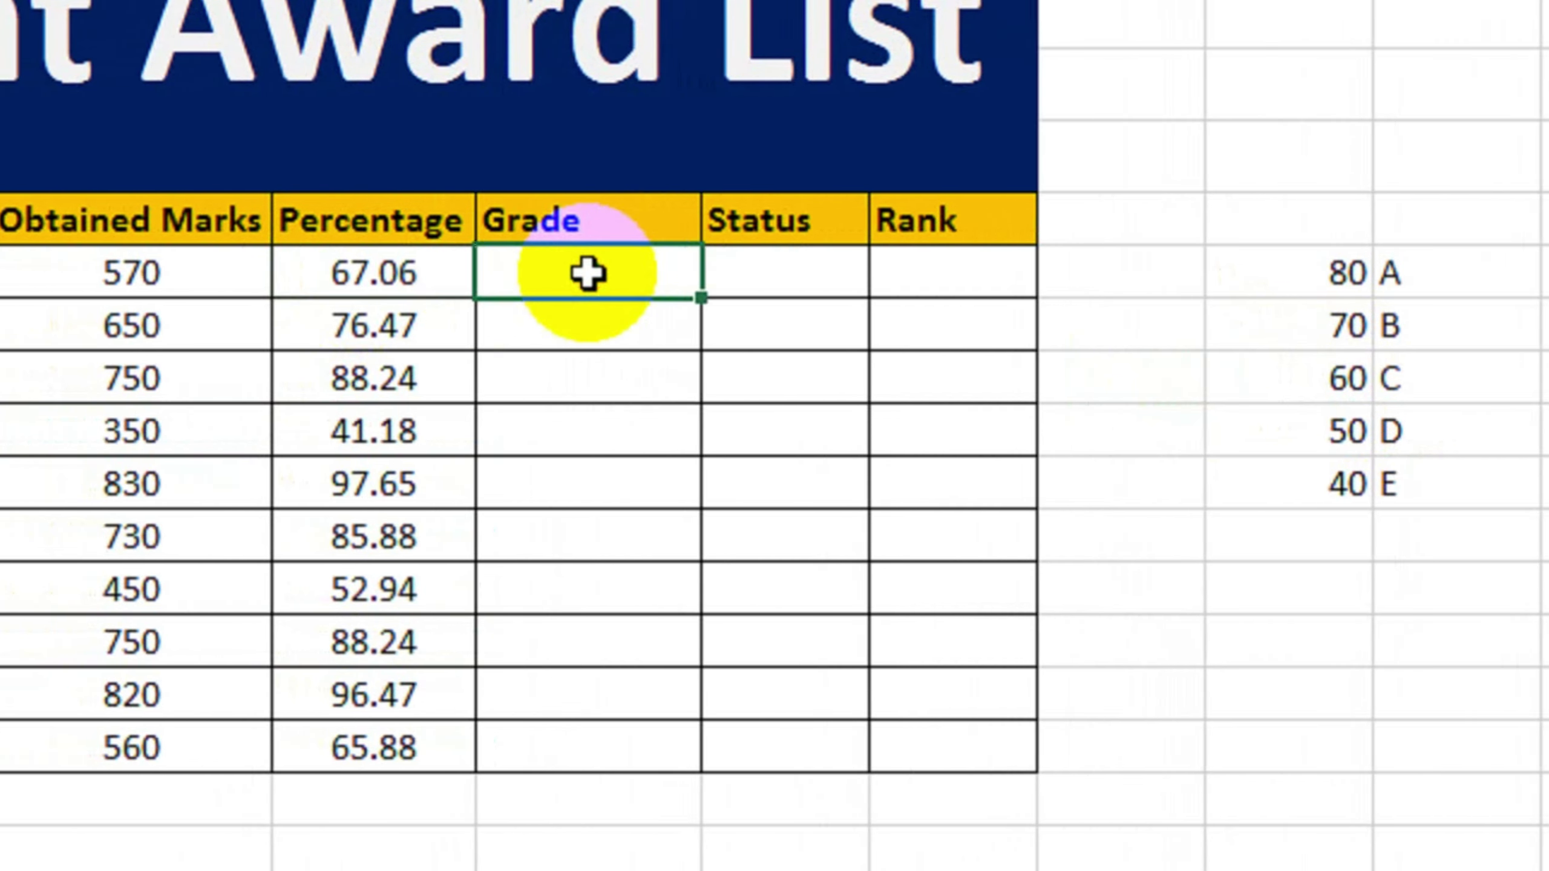
left_click_drag(701, 297, 702, 756)
left_click_drag(350, 330, 349, 378)
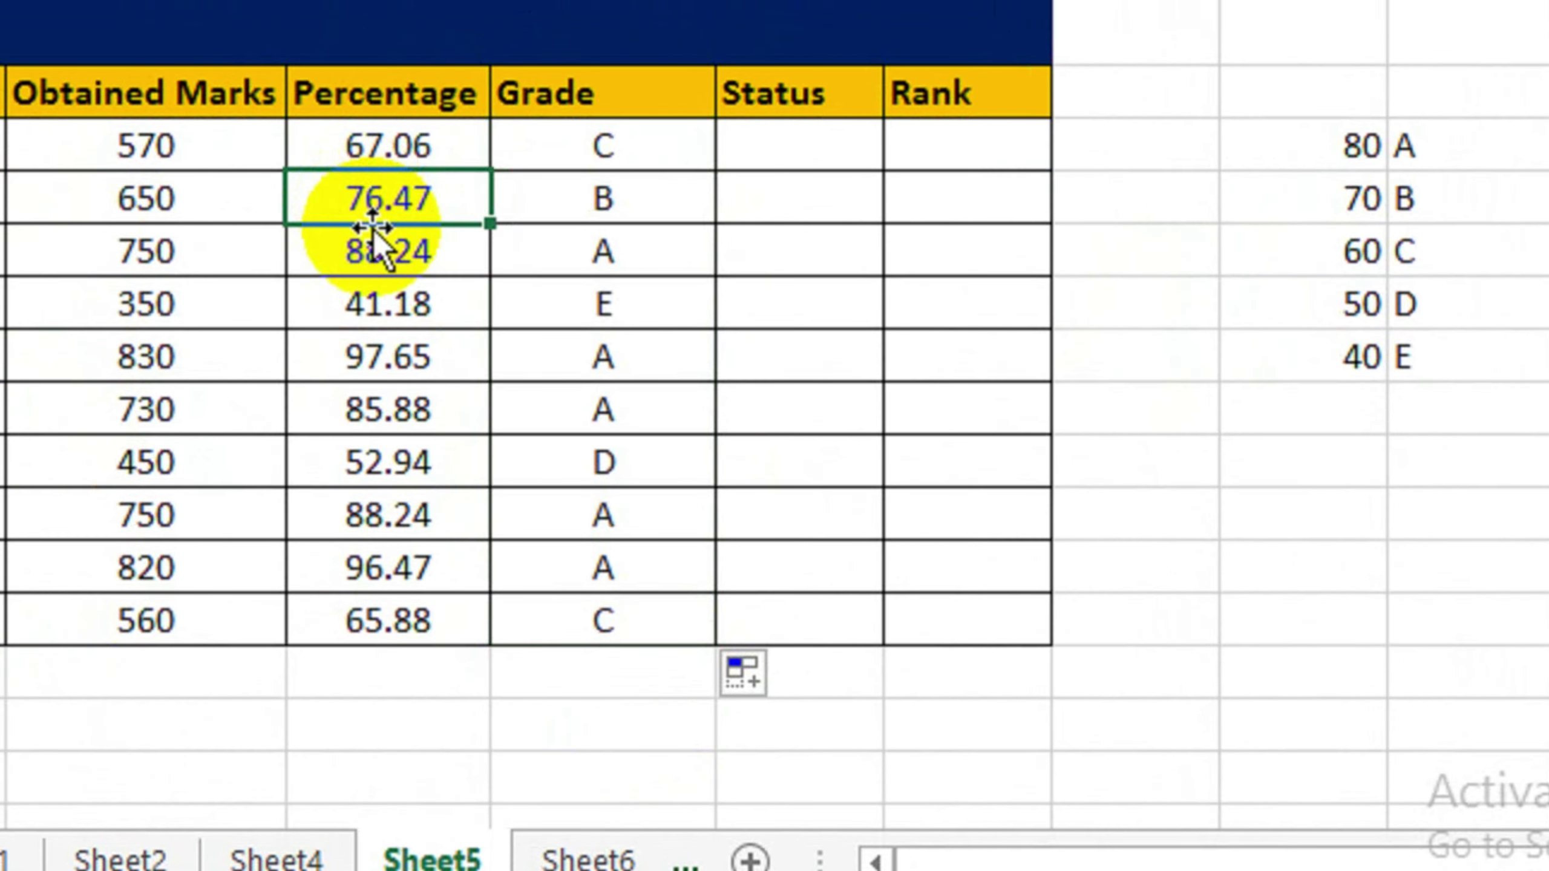
left_click(1424, 193)
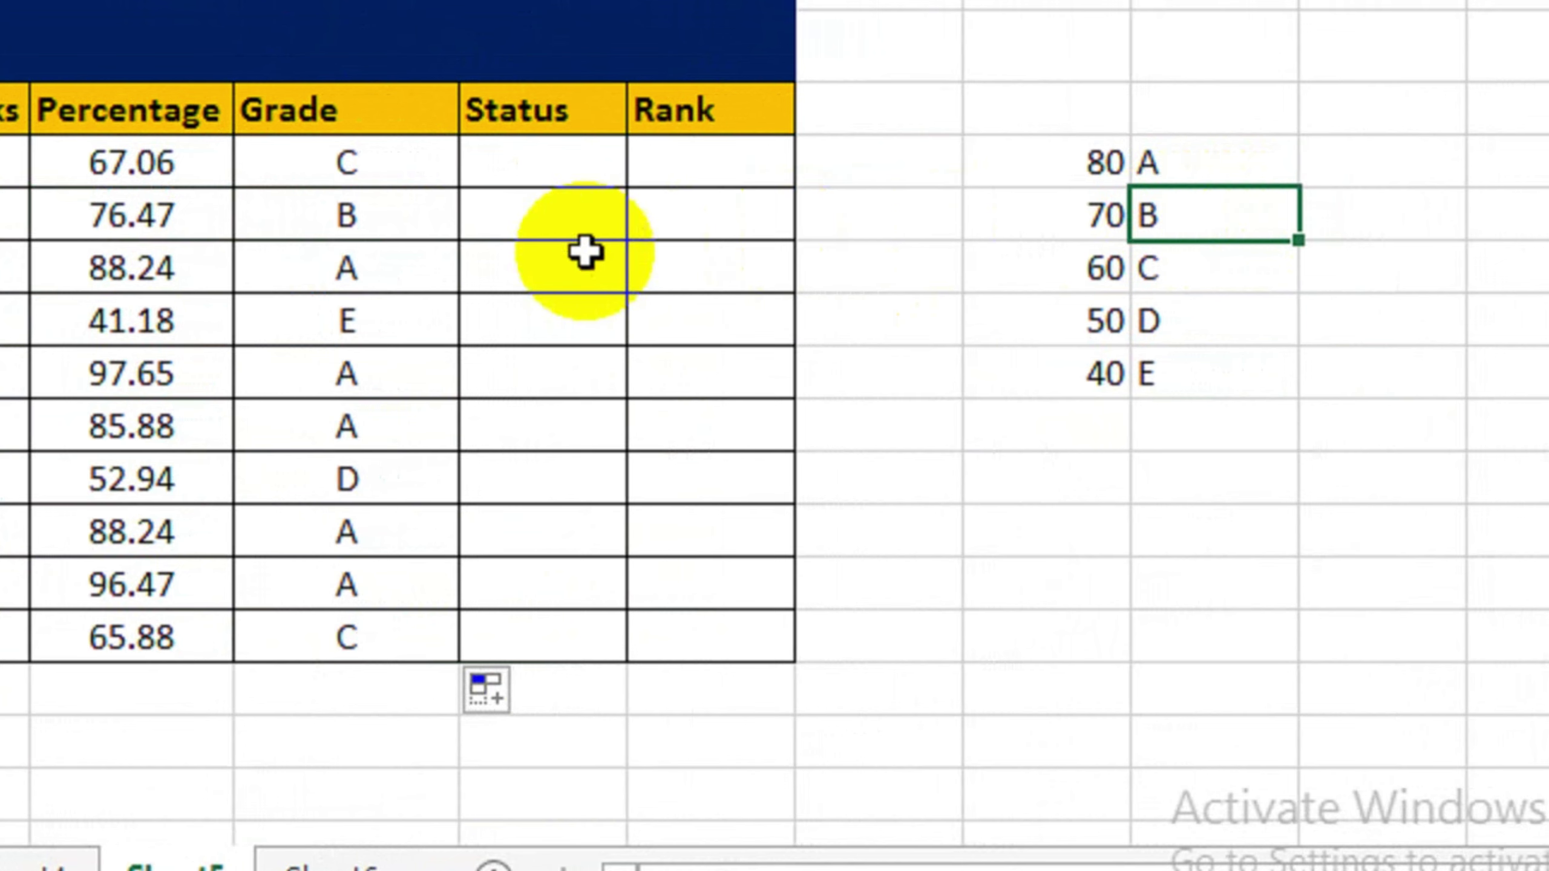
- Check the filled Grade column against the students' percentages and the grade scale beside the table
left_click(371, 228)
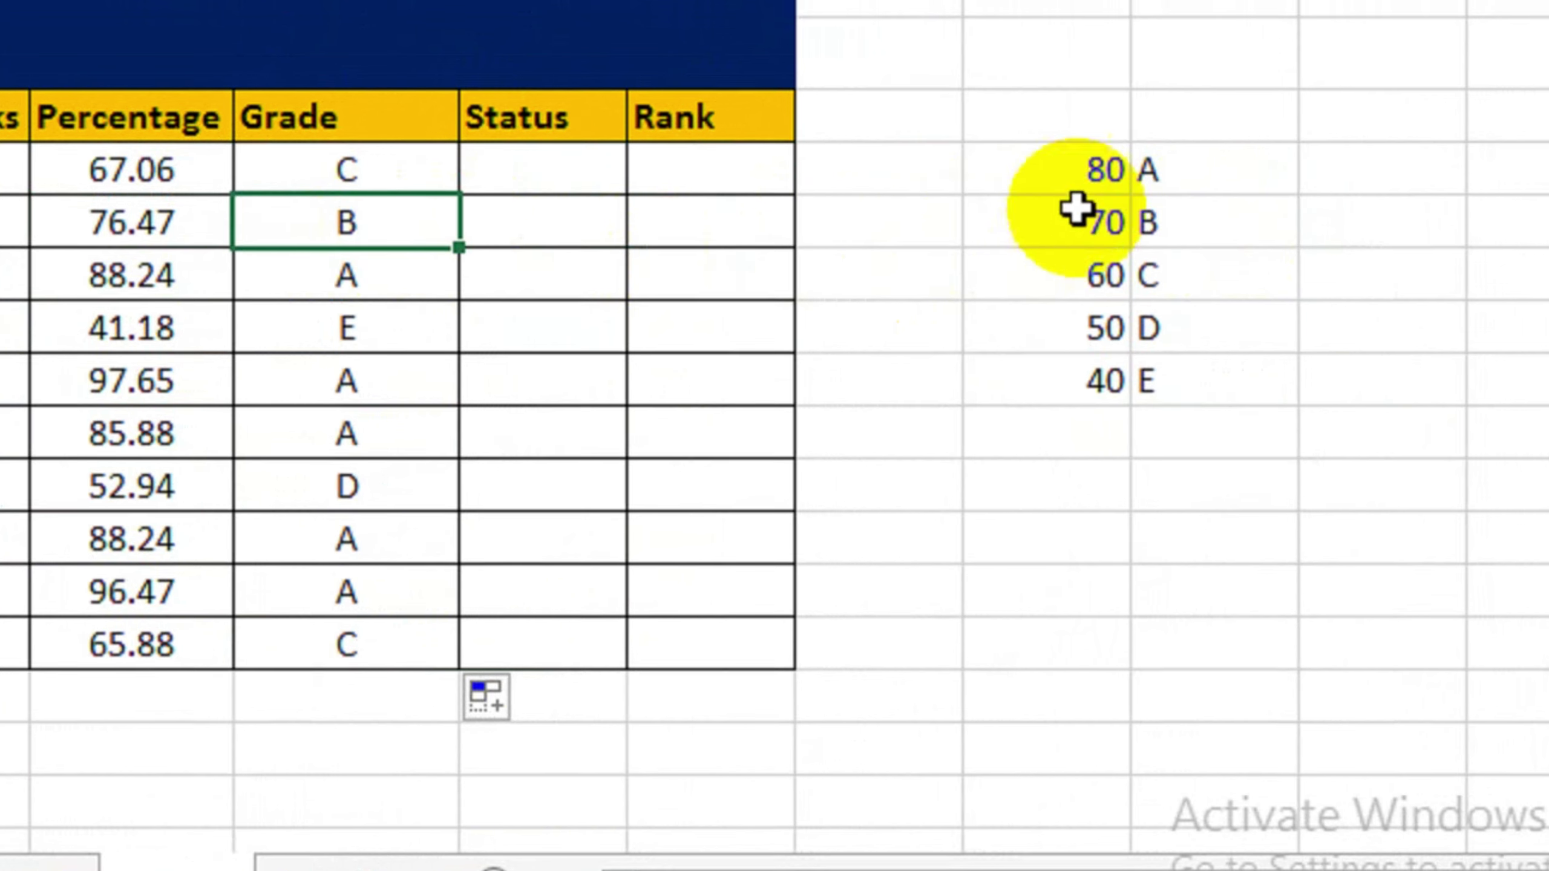
left_click_drag(1076, 176, 1258, 391)
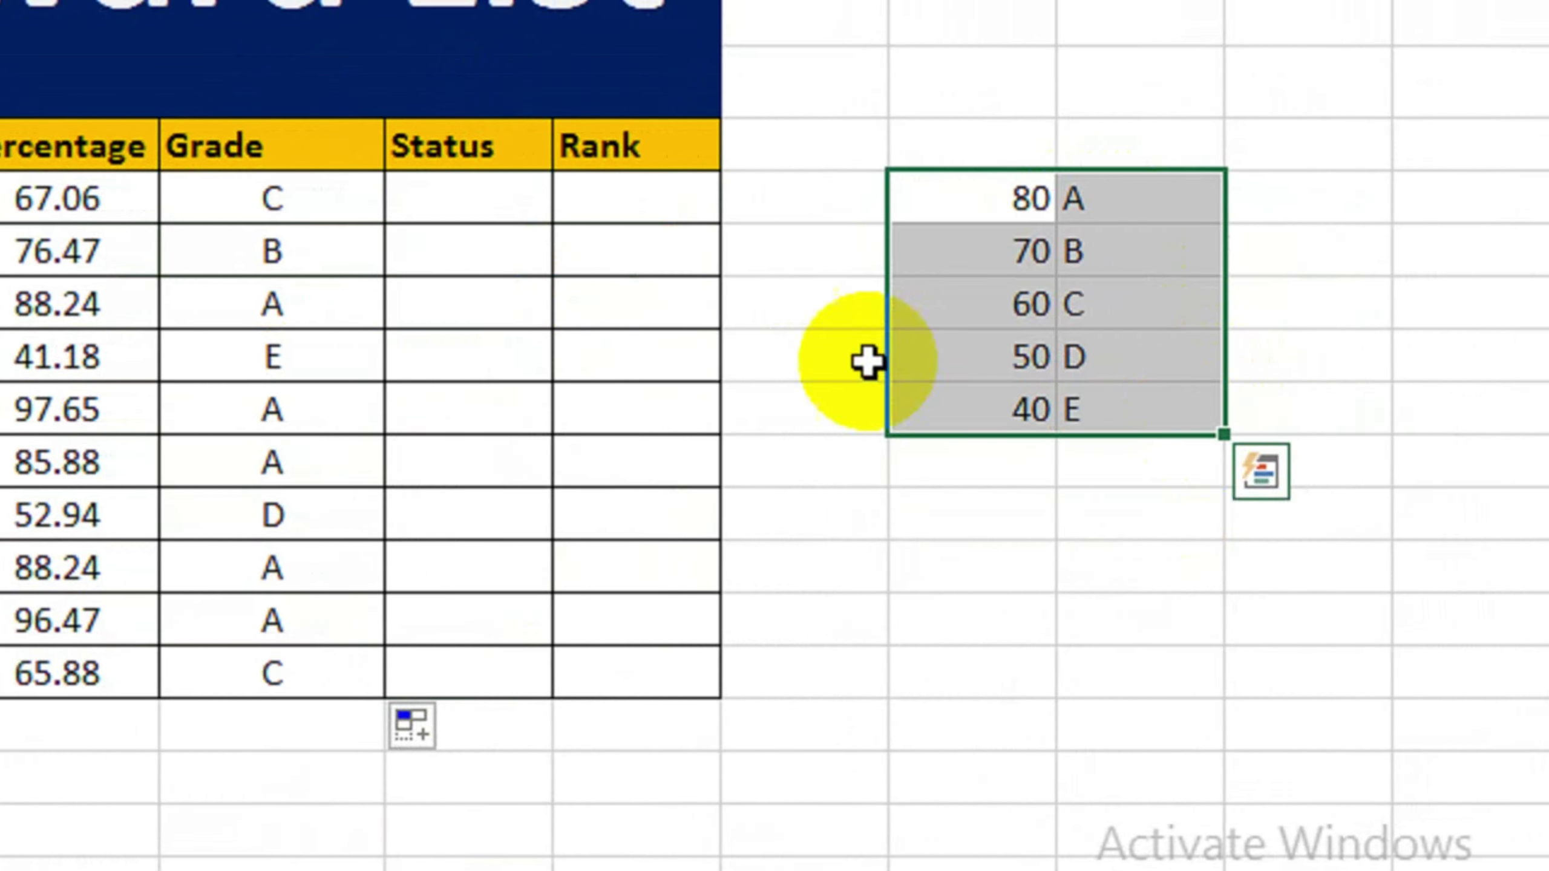
left_click(56, 303)
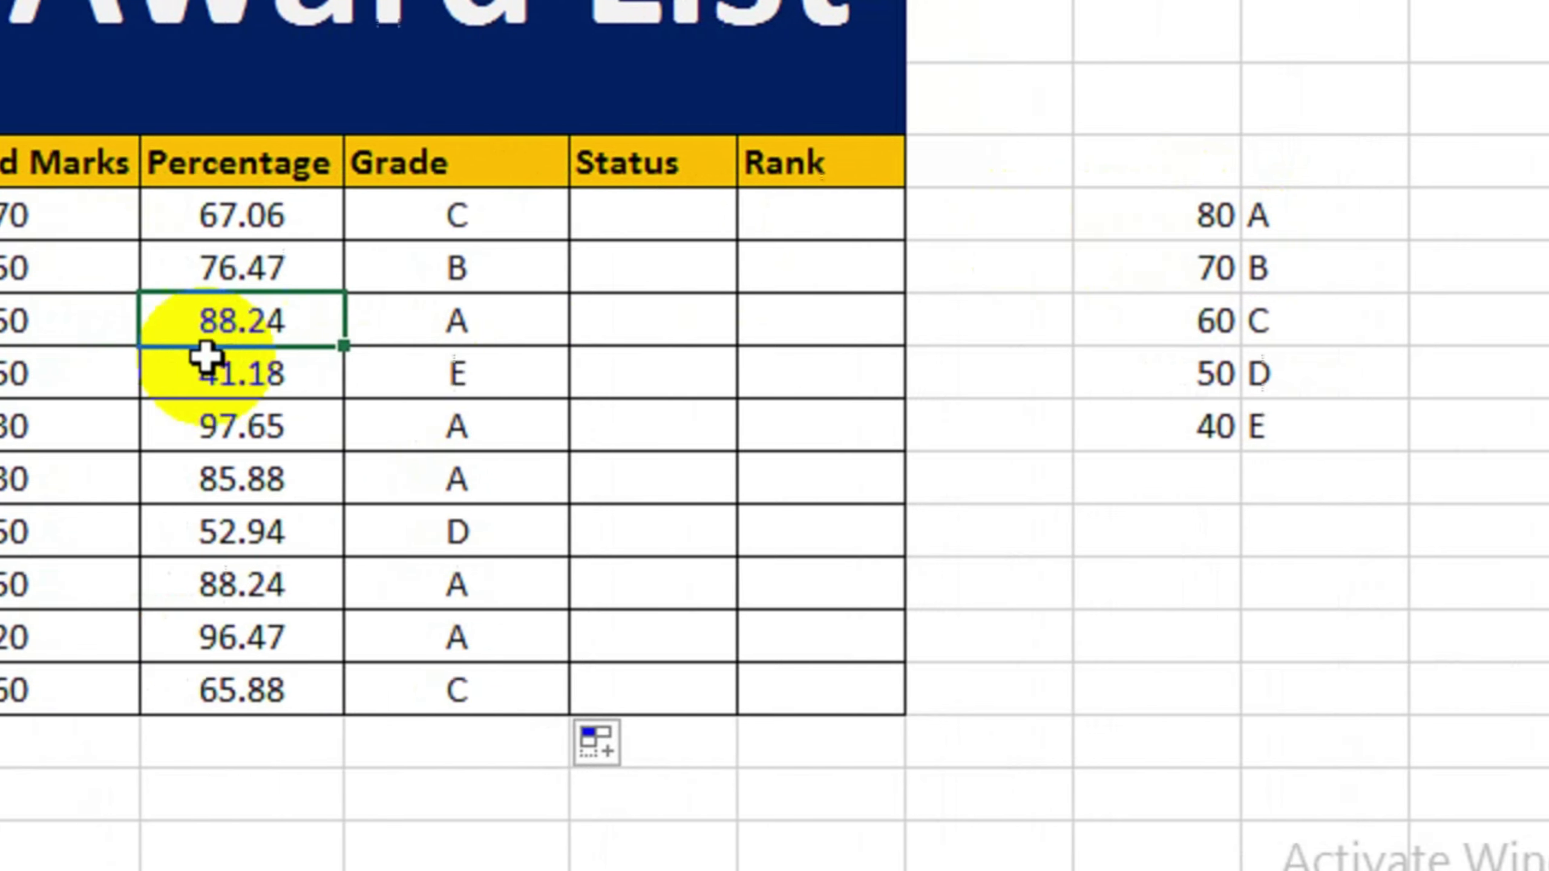
left_click(448, 328)
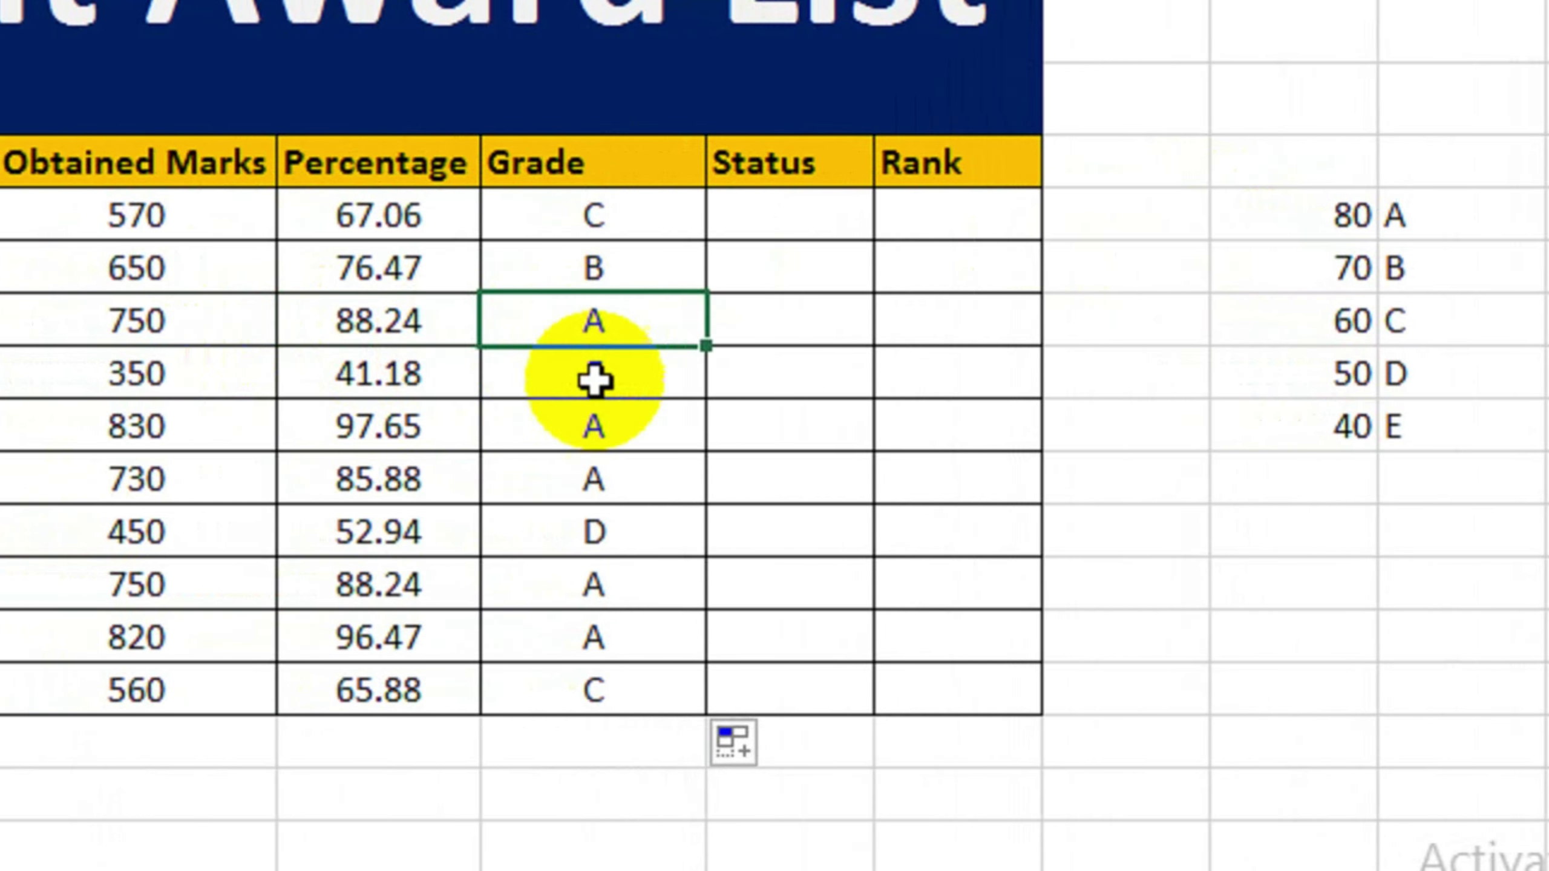
left_click_drag(570, 230, 579, 668)
- Start the first student's Status formula with an IF that tests H7>=40 and gives "Promote" as the true value
left_click(789, 211)
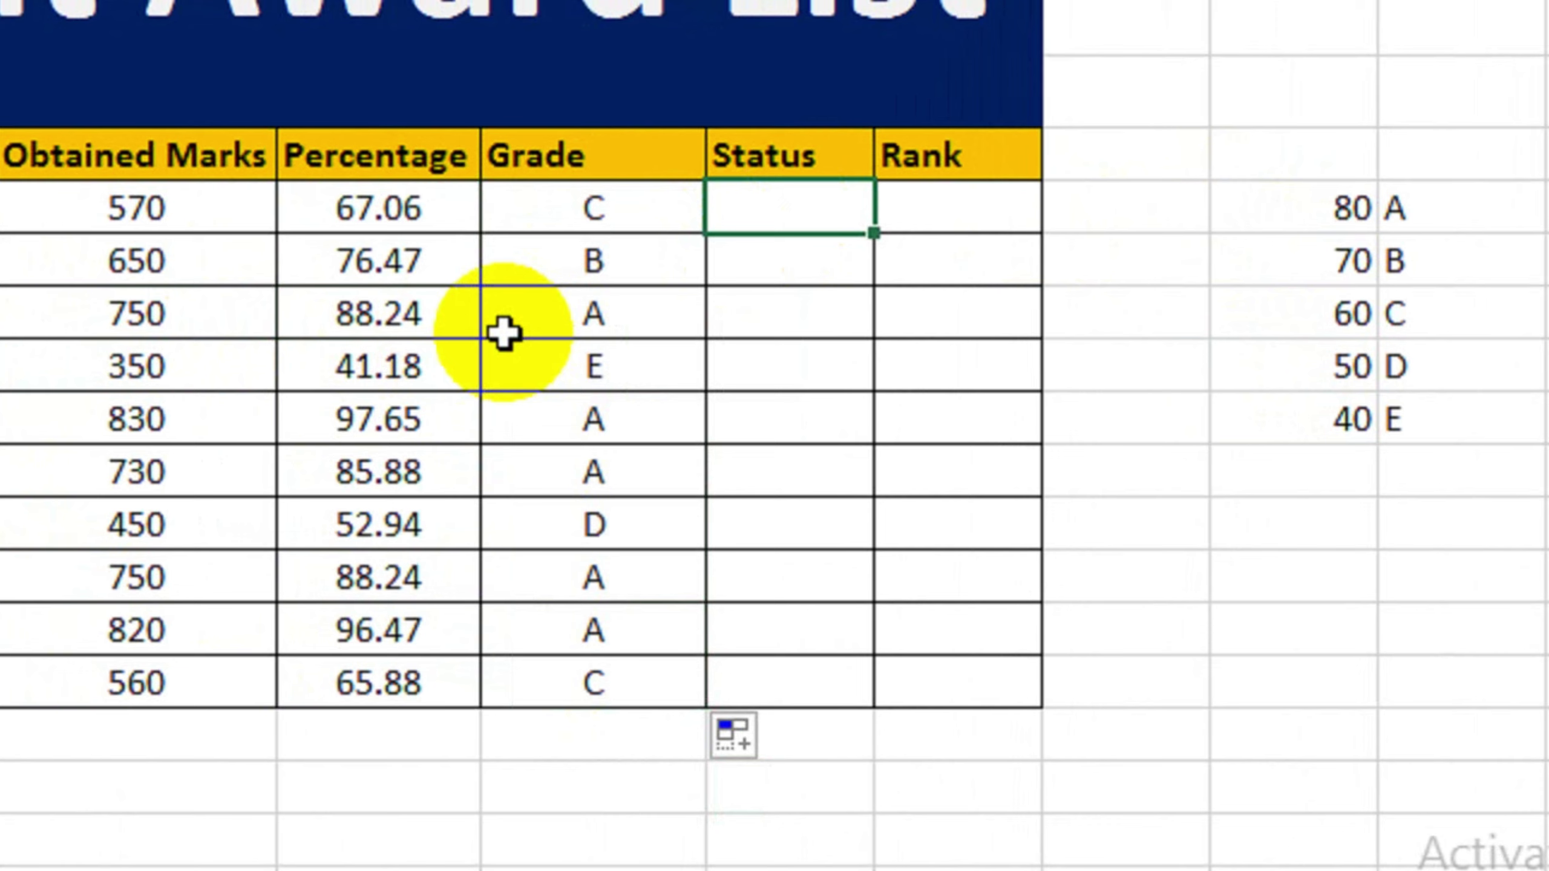
type("=IF(")
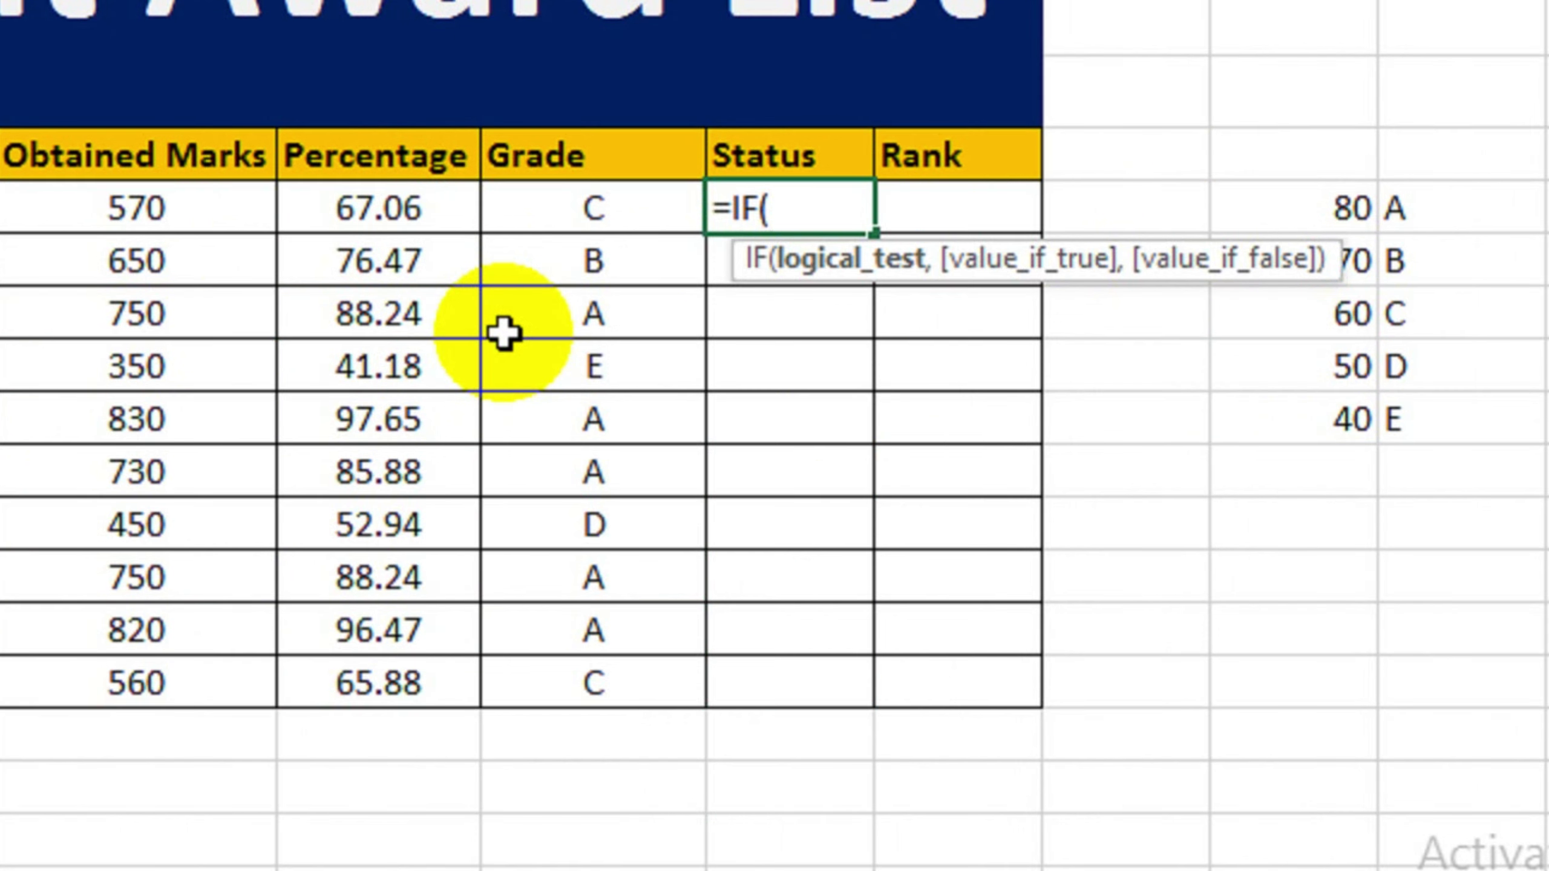
key("Left")
key("Left")
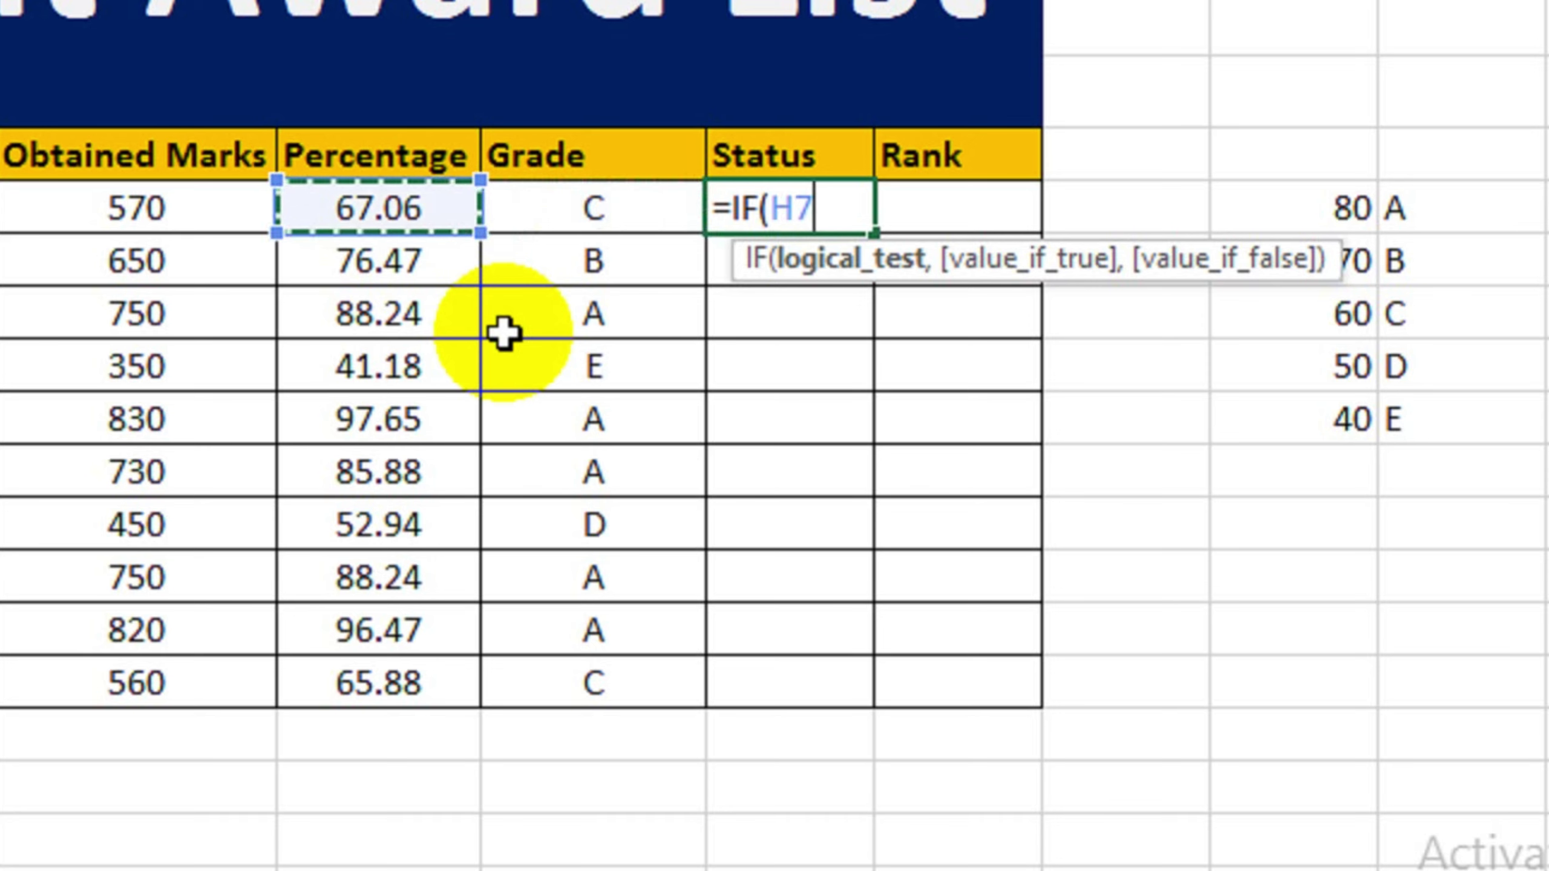
type(">=")
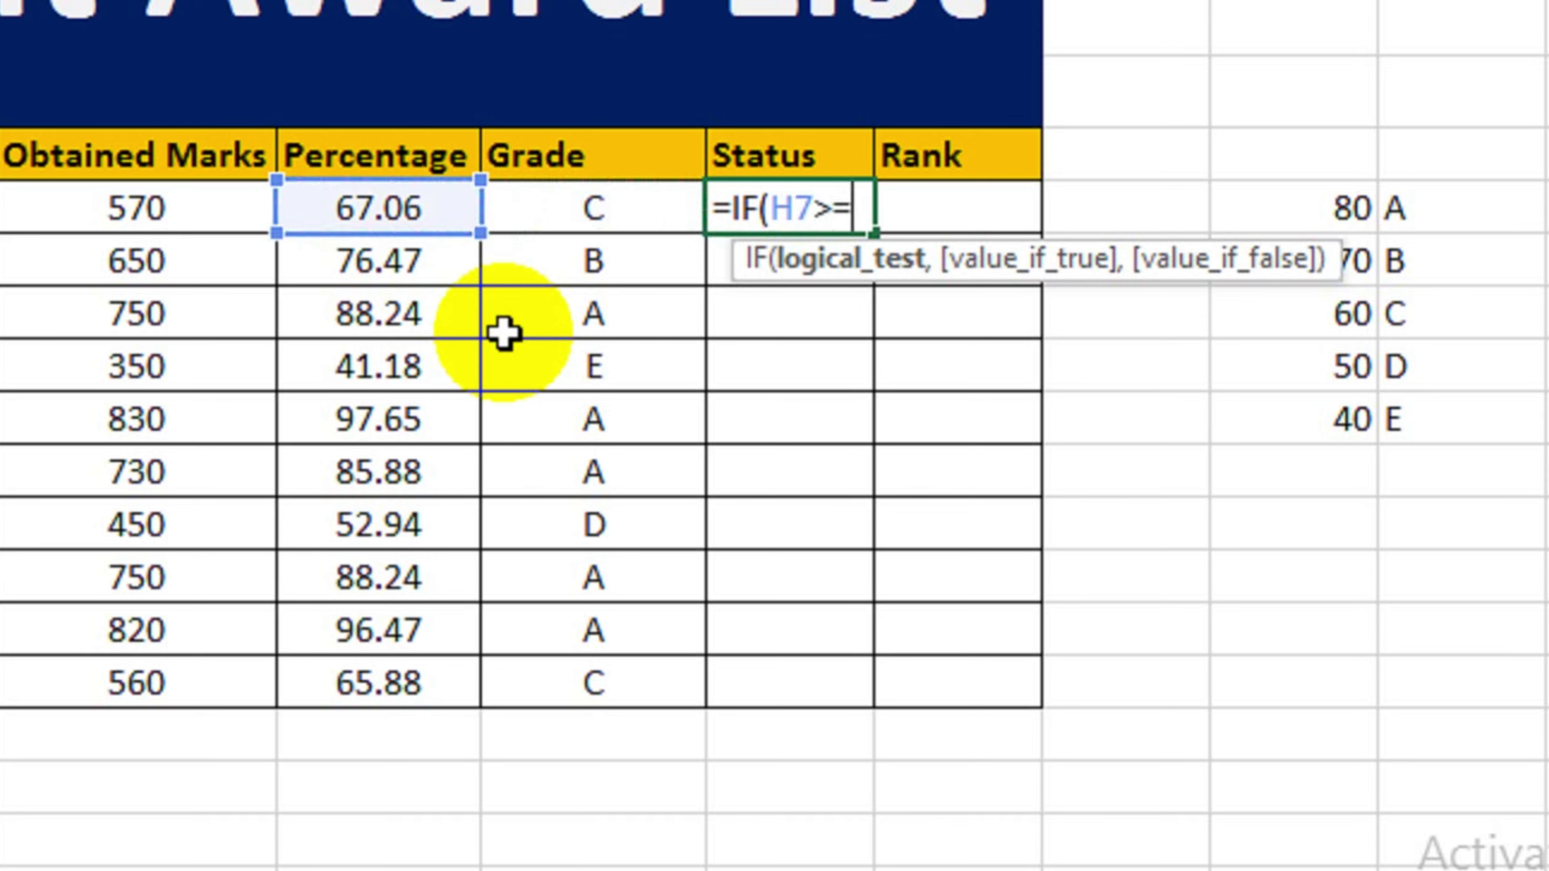
type("40")
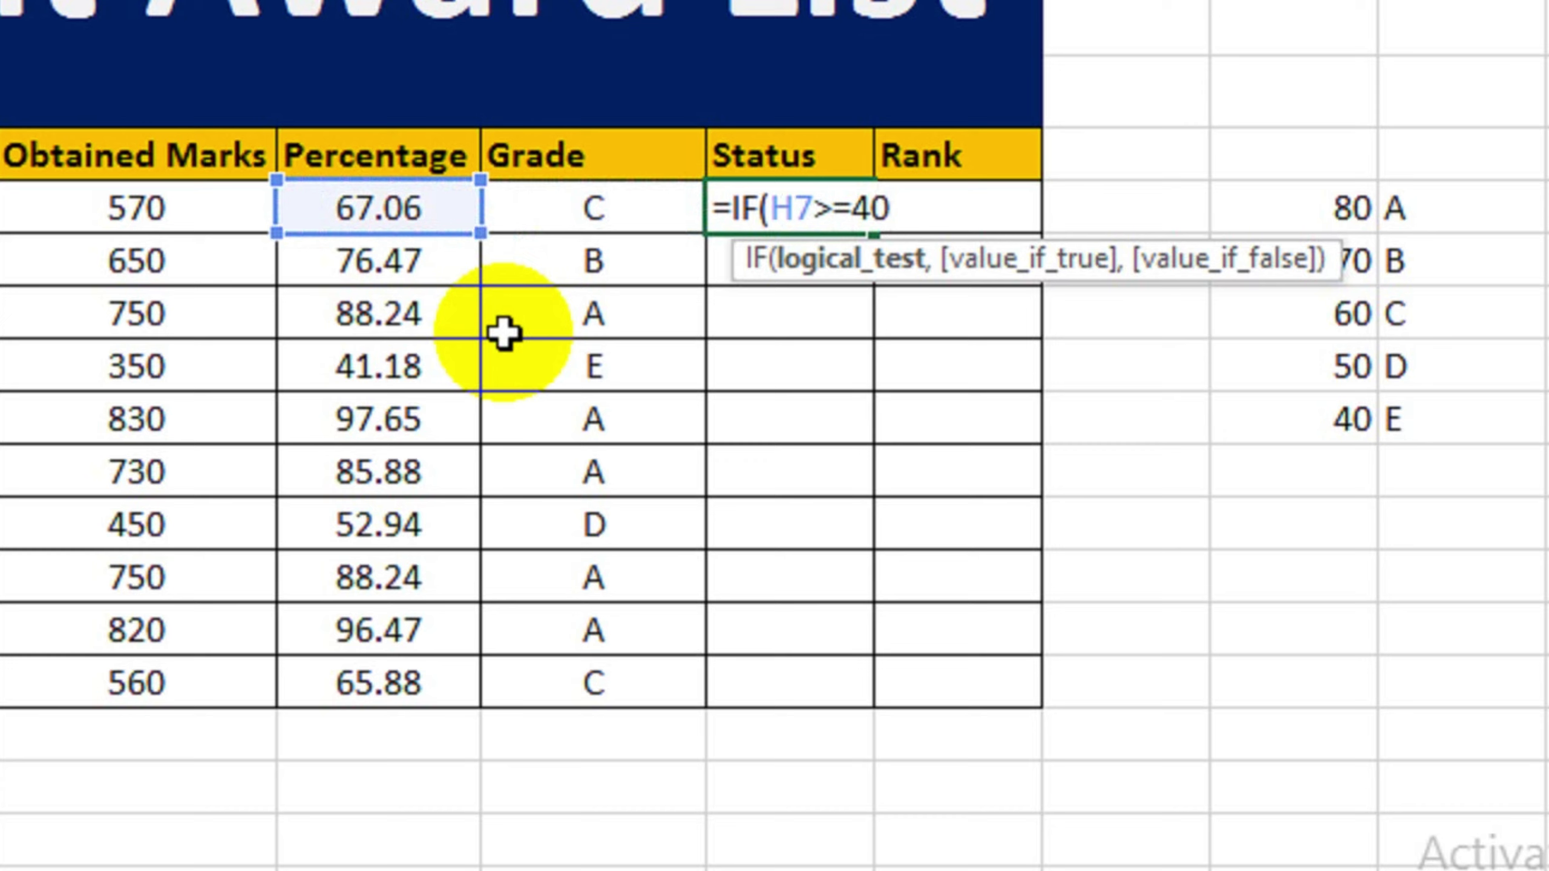
type(",")
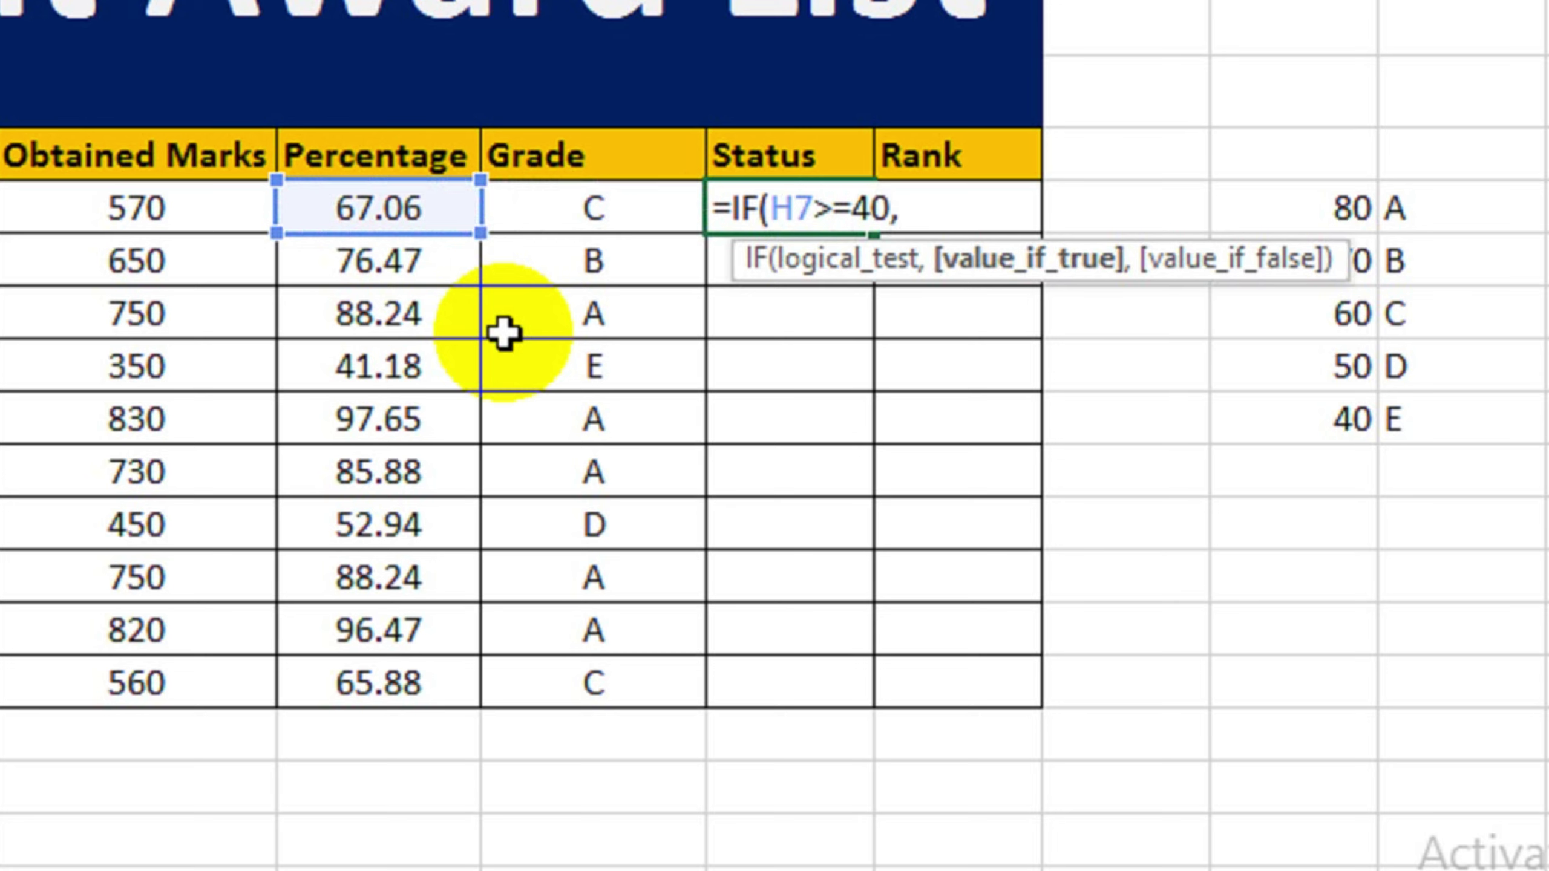
type("\"Promote")
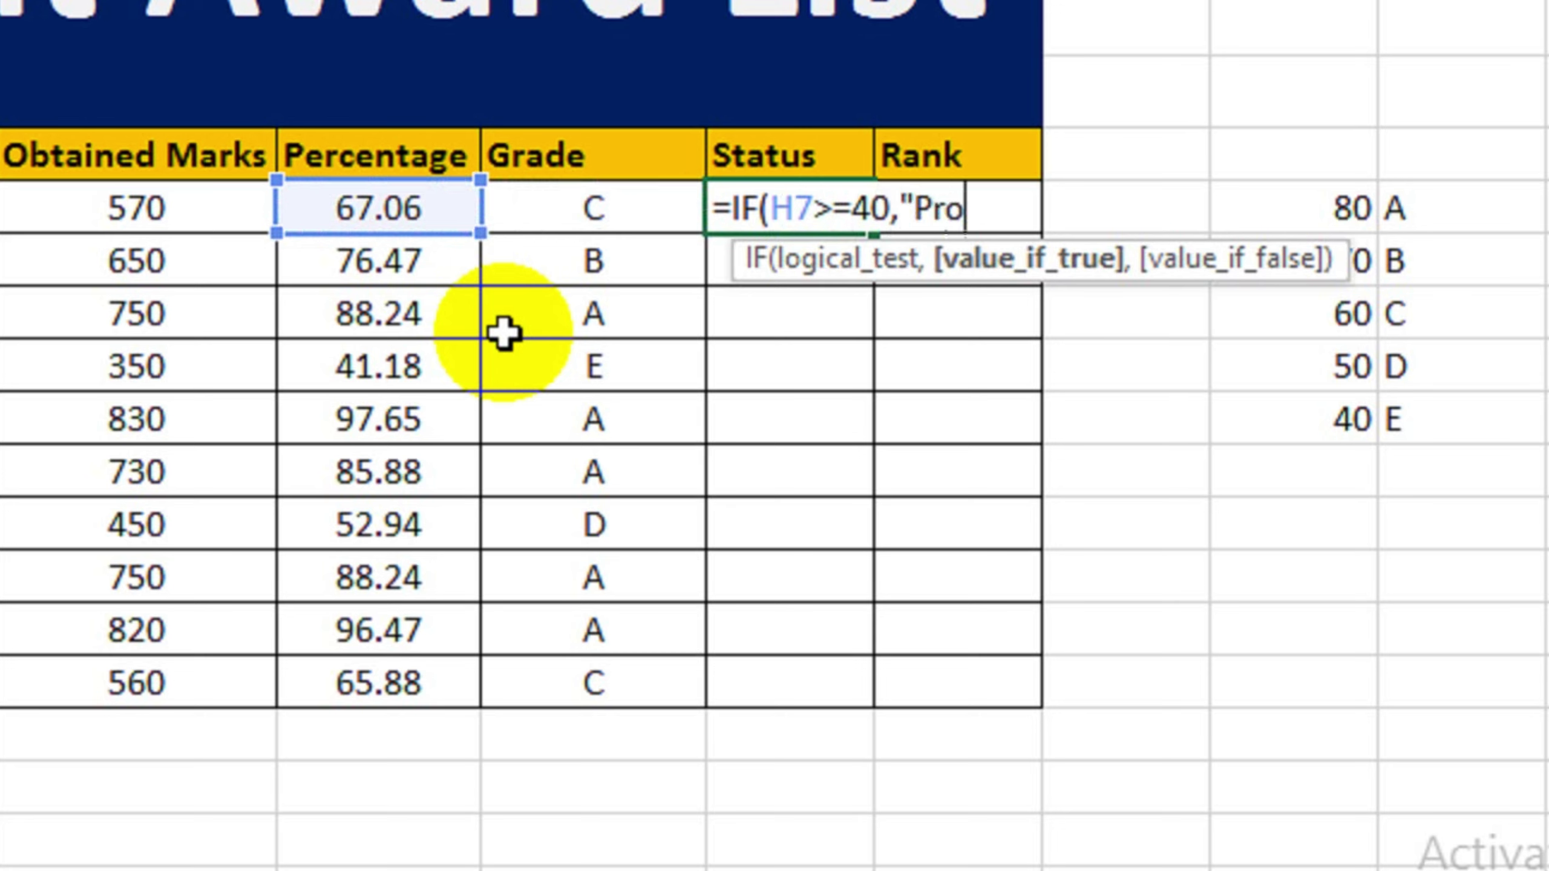